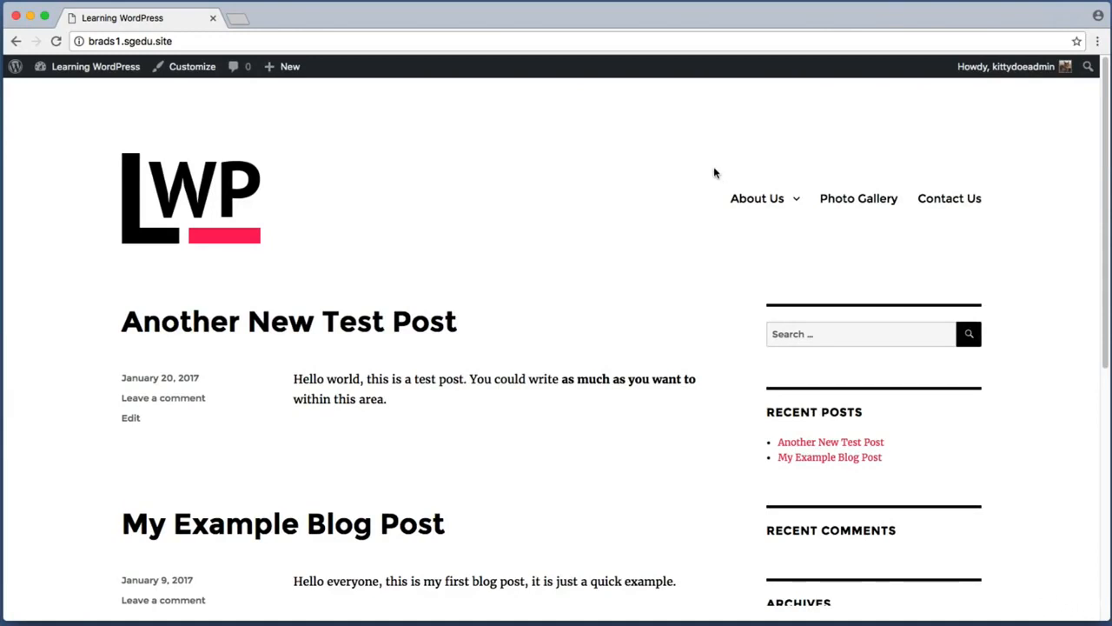
Step: Go to the site's Photo Gallery page and open it for editing
{"action": "key", "text": "super+shift+4"}
{"action": "left_click_drag", "start_coordinate": [677, 152], "coordinate": [1011, 241]}
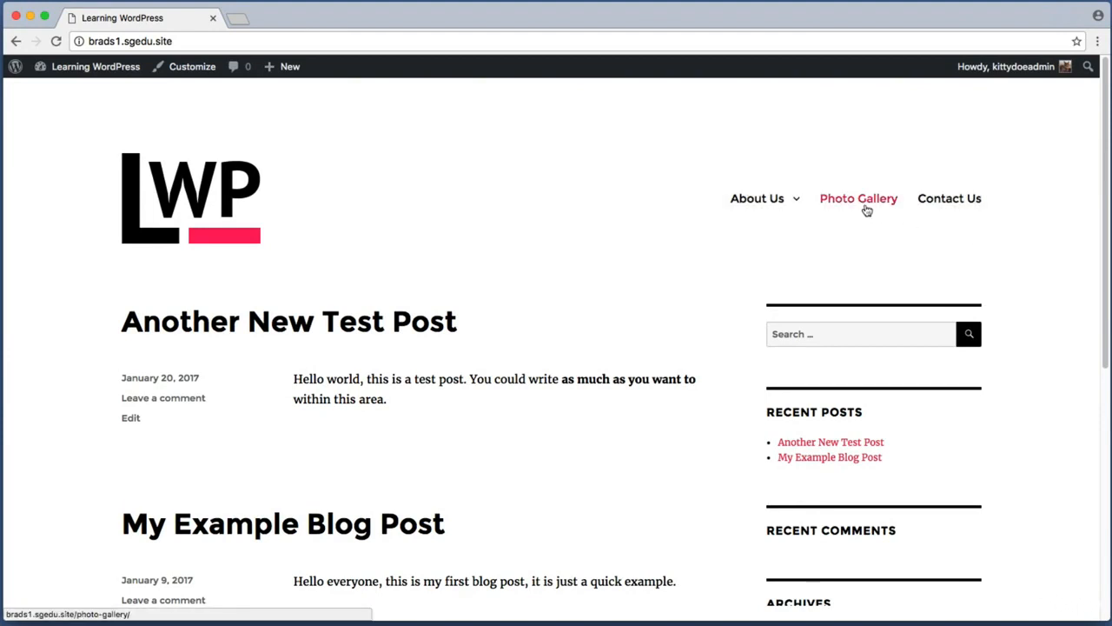
{"action": "left_click", "coordinate": [865, 206]}
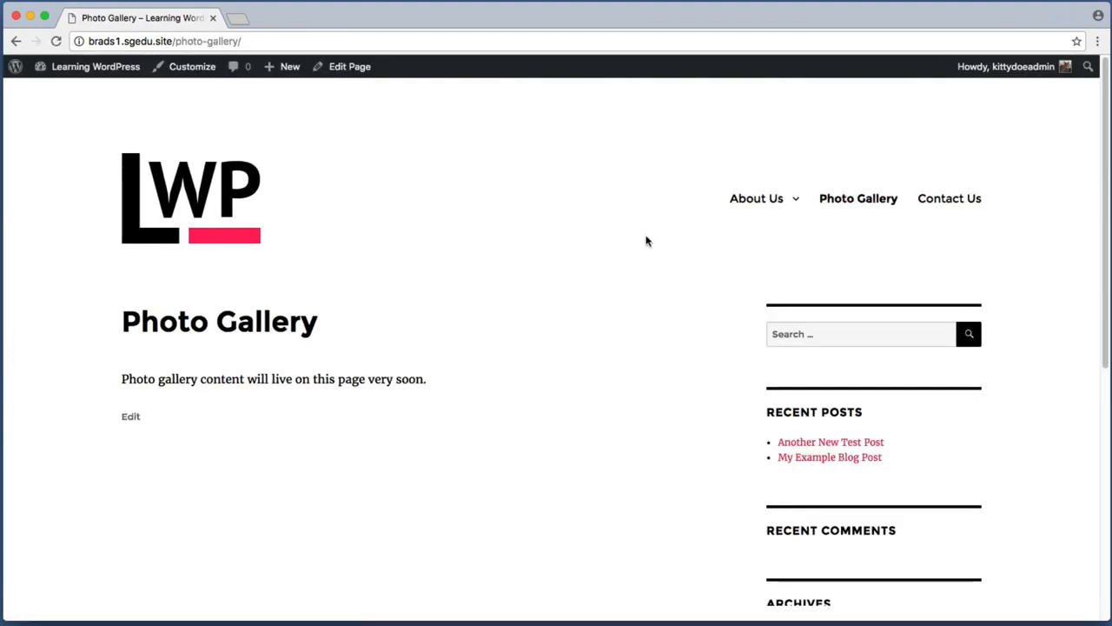
{"action": "key", "text": "super+shift+4"}
{"action": "left_click_drag", "start_coordinate": [104, 363], "coordinate": [435, 392]}
{"action": "key", "text": "super+shift+4"}
{"action": "left_click_drag", "start_coordinate": [307, 90], "coordinate": [379, 44]}
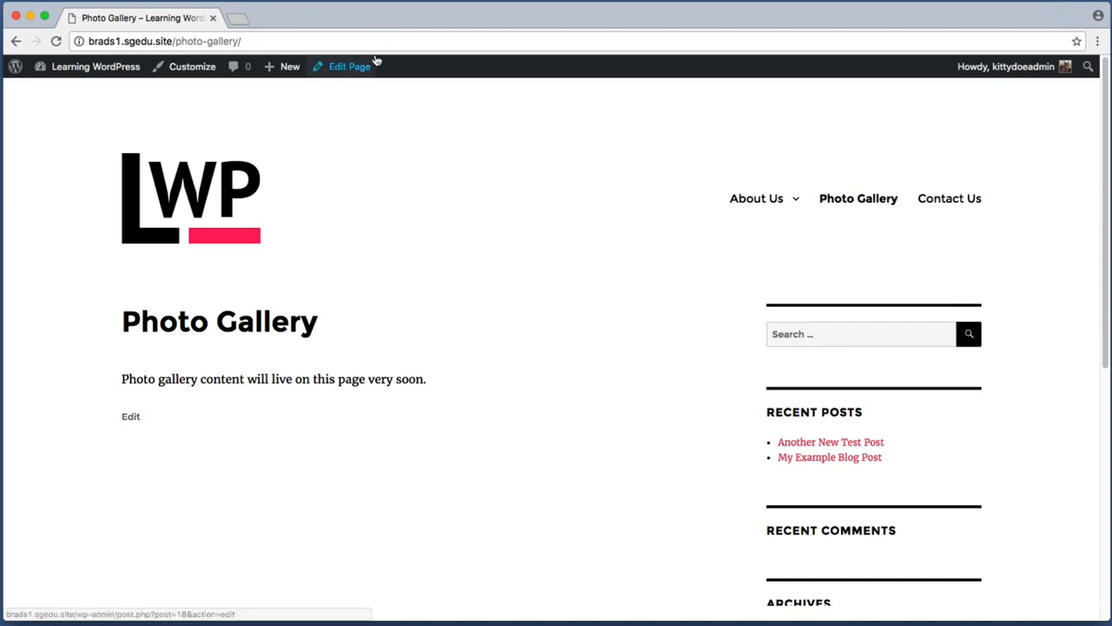
{"action": "left_click", "coordinate": [354, 69]}
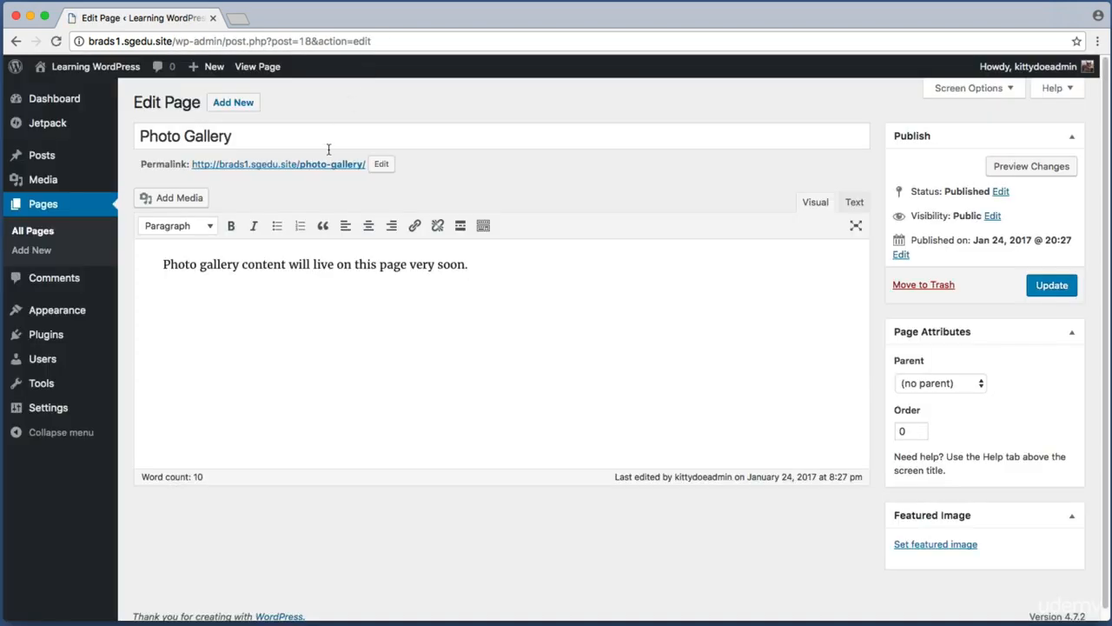
Step: Replace the page's placeholder text with "Below is a collection of some of my favorite photographs:"
{"action": "key", "text": "super+shift+4"}
{"action": "left_click_drag", "start_coordinate": [146, 252], "coordinate": [535, 360]}
{"action": "left_click", "coordinate": [509, 273]}
{"action": "key", "text": "shift+alt+Left"}
{"action": "key", "text": "shift+alt+Left"}
{"action": "key", "text": "shift+alt+Left"}
{"action": "key", "text": "shift+alt+Left"}
{"action": "key", "text": "shift+alt+Left"}
{"action": "key", "text": "shift+alt+Left"}
{"action": "key", "text": "shift+alt+Left"}
{"action": "key", "text": "shift+alt+Left"}
{"action": "key", "text": "shift+alt+Left"}
{"action": "key", "text": "shift+alt+Left"}
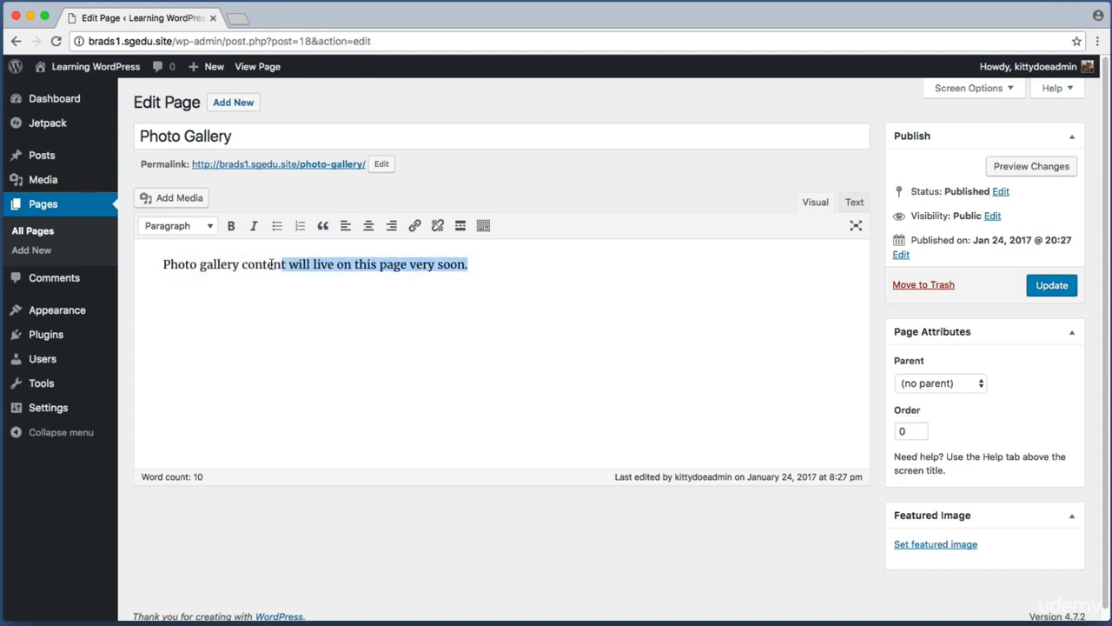
{"action": "key", "text": "BackSpace"}
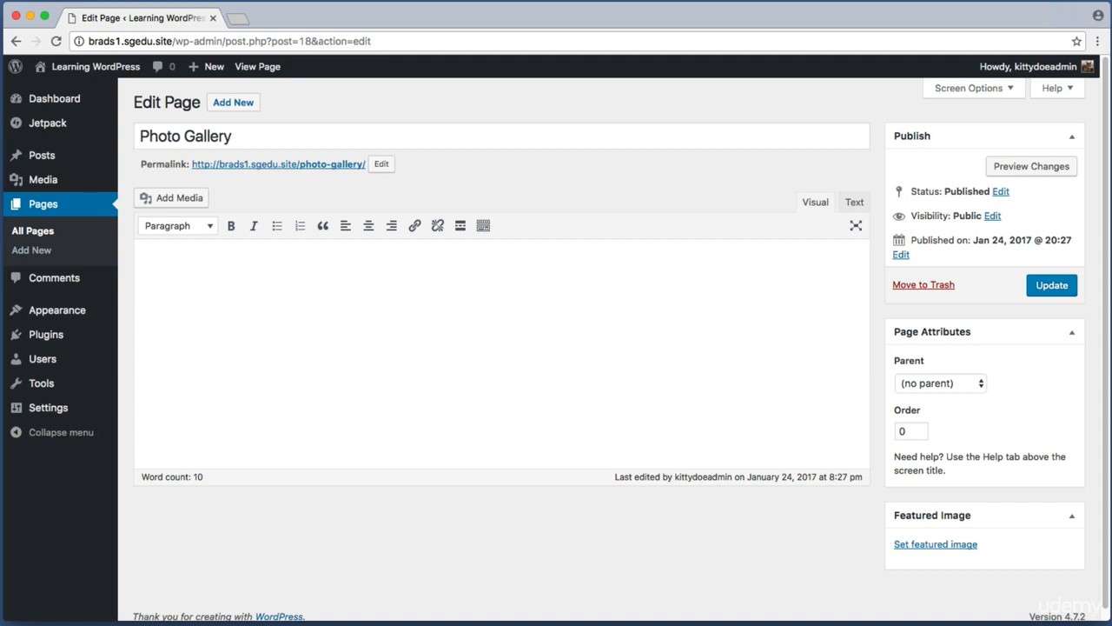
{"action": "type", "text": "Below is a collec"}
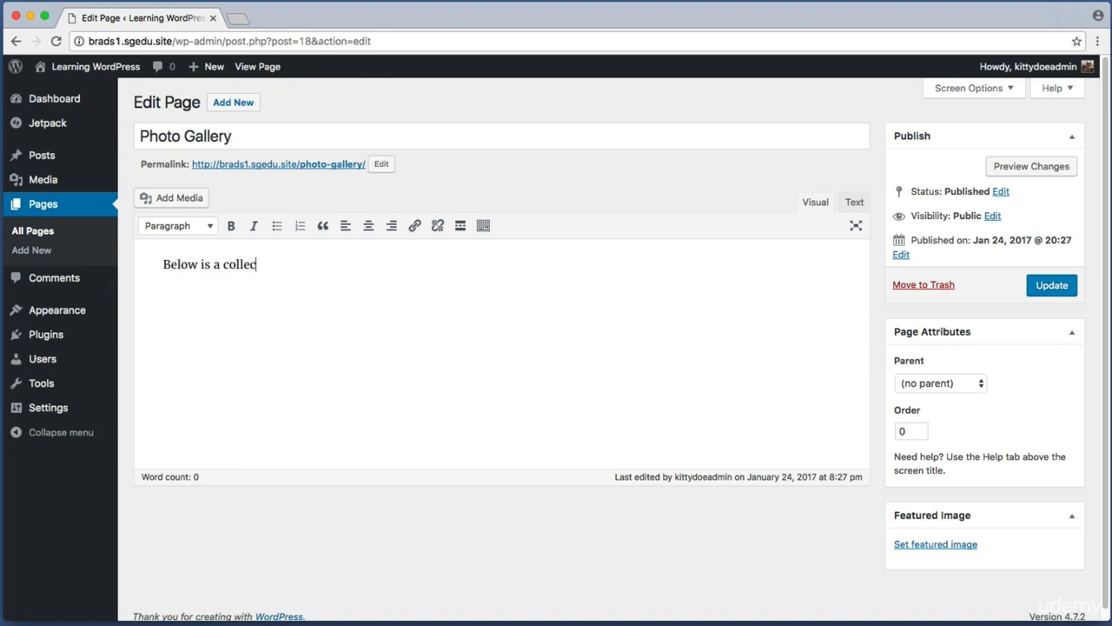
{"action": "type", "text": "tion of some of my favir"}
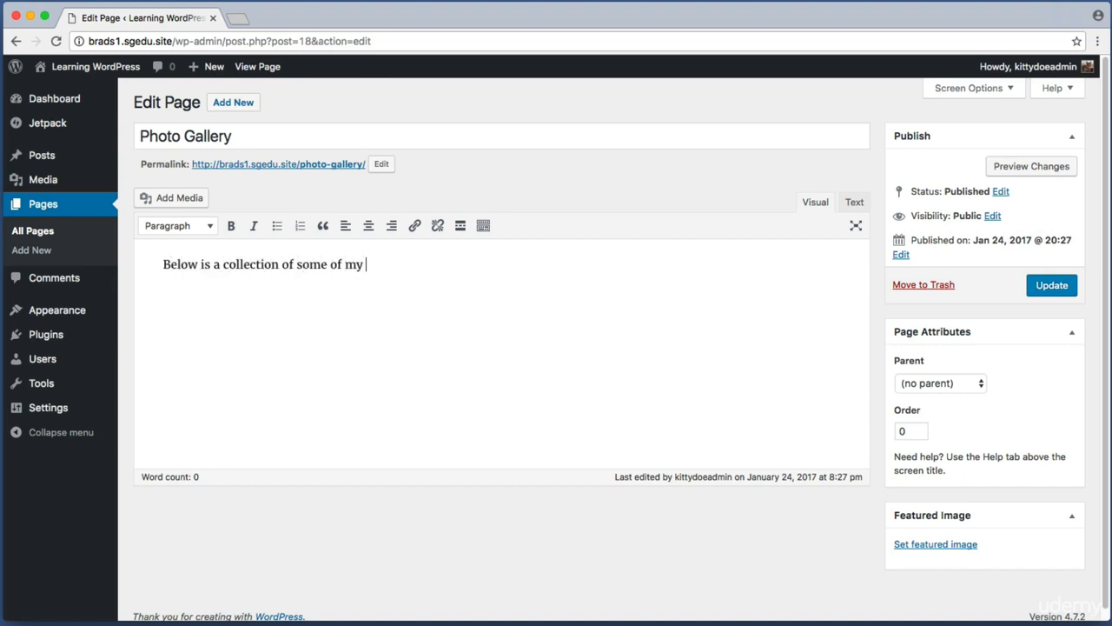
{"action": "key", "text": "BackSpace"}
{"action": "key", "text": "BackSpace"}
{"action": "type", "text": "orite photographs:"}
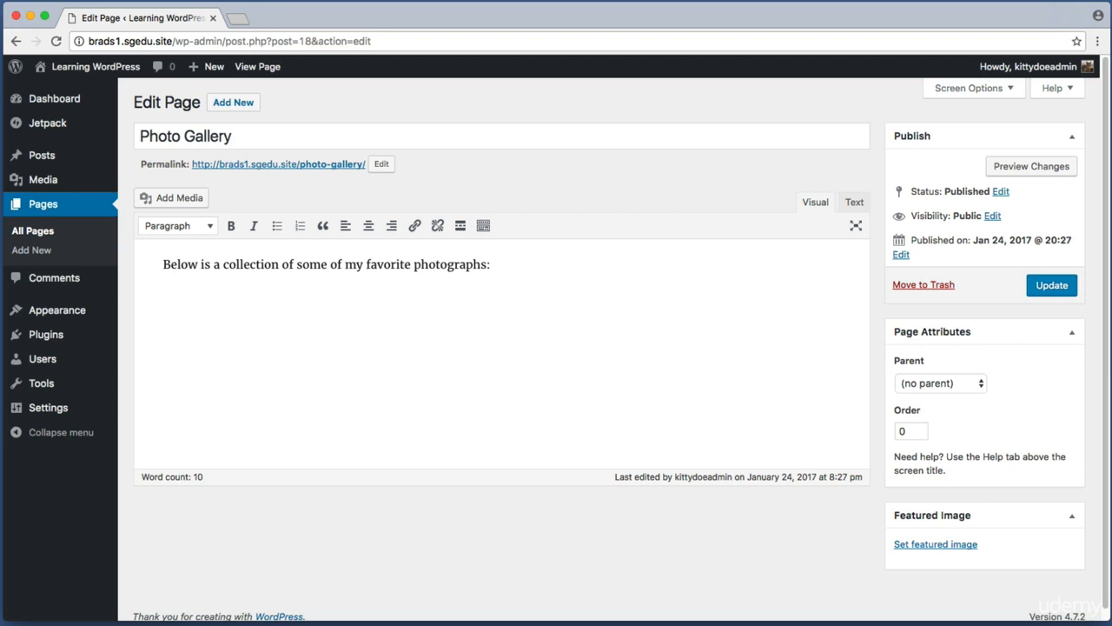
{"action": "key", "text": "super+shift+4"}
{"action": "key", "text": "Escape"}
{"action": "key", "text": "super+shift+4"}
{"action": "left_click_drag", "start_coordinate": [167, 294], "coordinate": [266, 367]}
{"action": "key", "text": "super+shift+4"}
{"action": "left_click_drag", "start_coordinate": [281, 311], "coordinate": [370, 370]}
{"action": "key", "text": "super+shift+4"}
{"action": "left_click_drag", "start_coordinate": [423, 307], "coordinate": [494, 370]}
{"action": "key", "text": "super+shift+4"}
{"action": "left_click_drag", "start_coordinate": [545, 306], "coordinate": [648, 382]}
Step: Start adding media to the page and switch to creating a gallery
{"action": "key", "text": "super+shift+4"}
{"action": "left_click_drag", "start_coordinate": [136, 184], "coordinate": [214, 212]}
{"action": "left_click", "coordinate": [206, 209]}
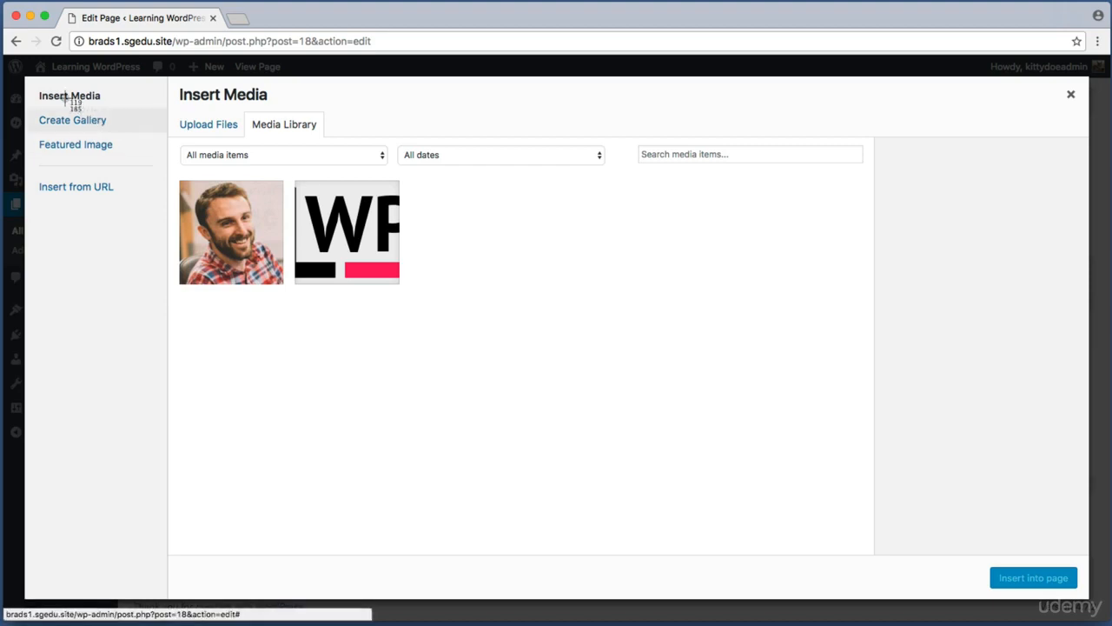
{"action": "key", "text": "super+shift+4"}
{"action": "left_click_drag", "start_coordinate": [35, 86], "coordinate": [166, 265]}
{"action": "key", "text": "Escape"}
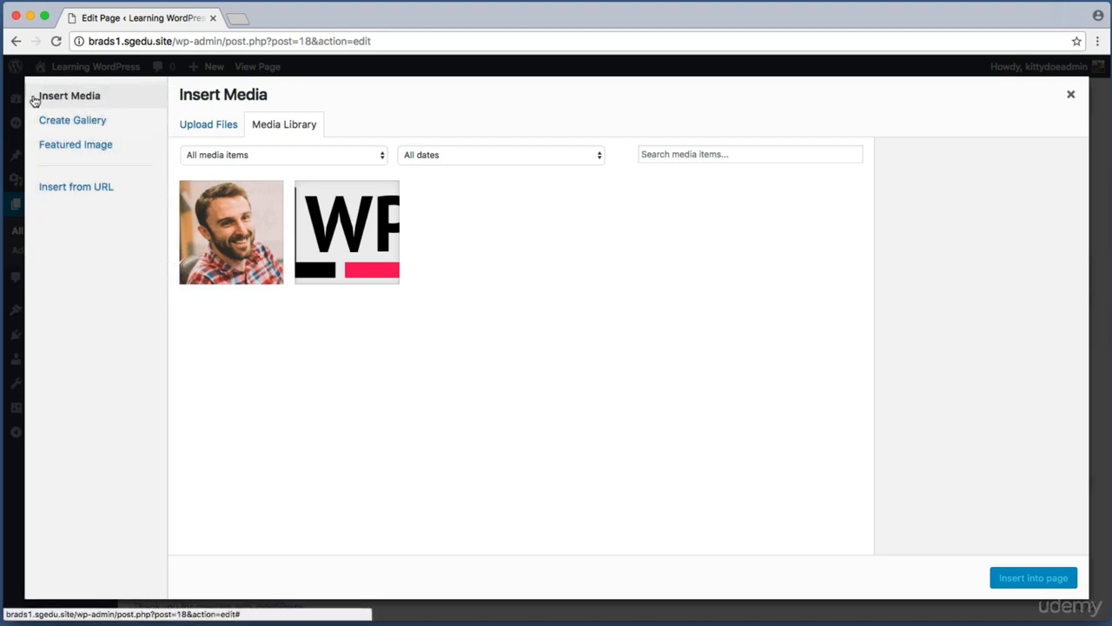
{"action": "key", "text": "super+shift+4"}
{"action": "left_click_drag", "start_coordinate": [32, 87], "coordinate": [122, 104]}
{"action": "key", "text": "super+shift+4"}
{"action": "left_click_drag", "start_coordinate": [31, 111], "coordinate": [120, 130]}
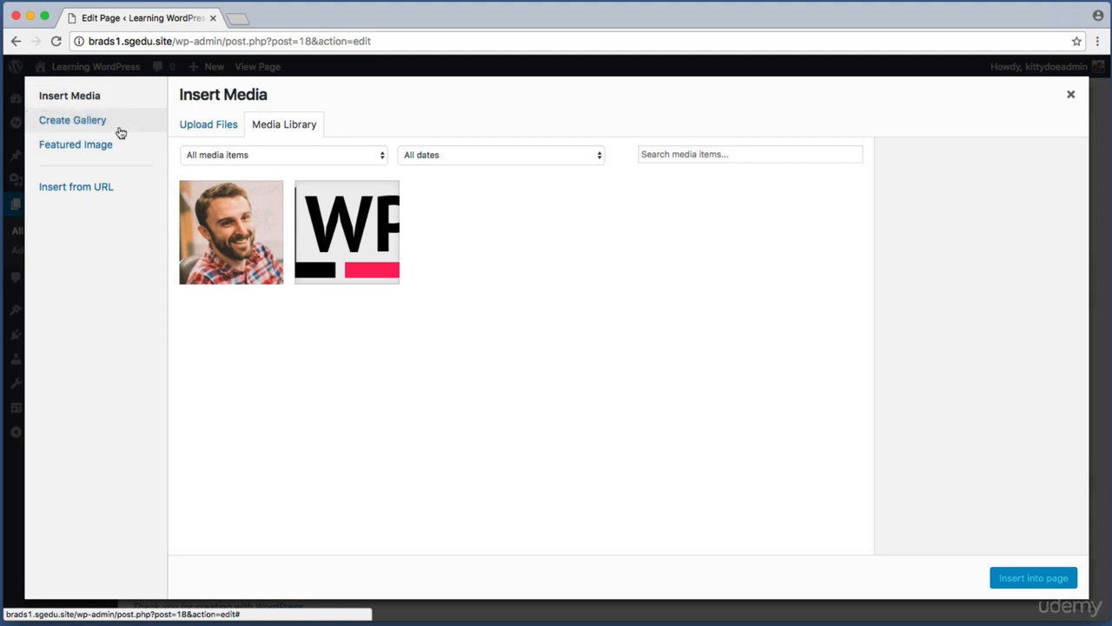
{"action": "left_click", "coordinate": [69, 125]}
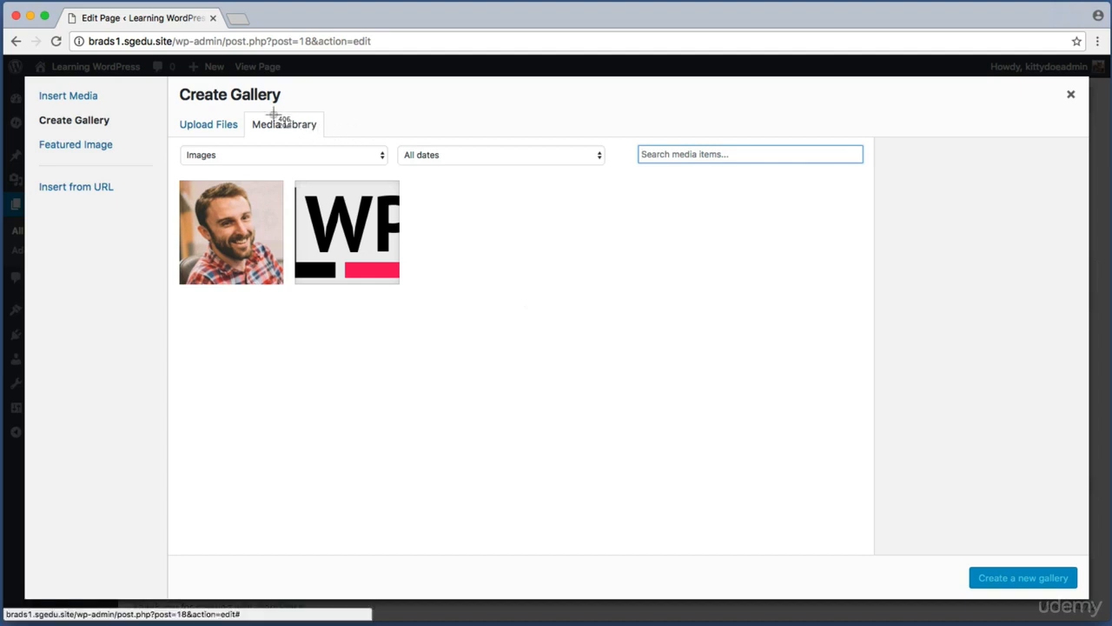
{"action": "left_click_drag", "start_coordinate": [293, 118], "coordinate": [320, 133]}
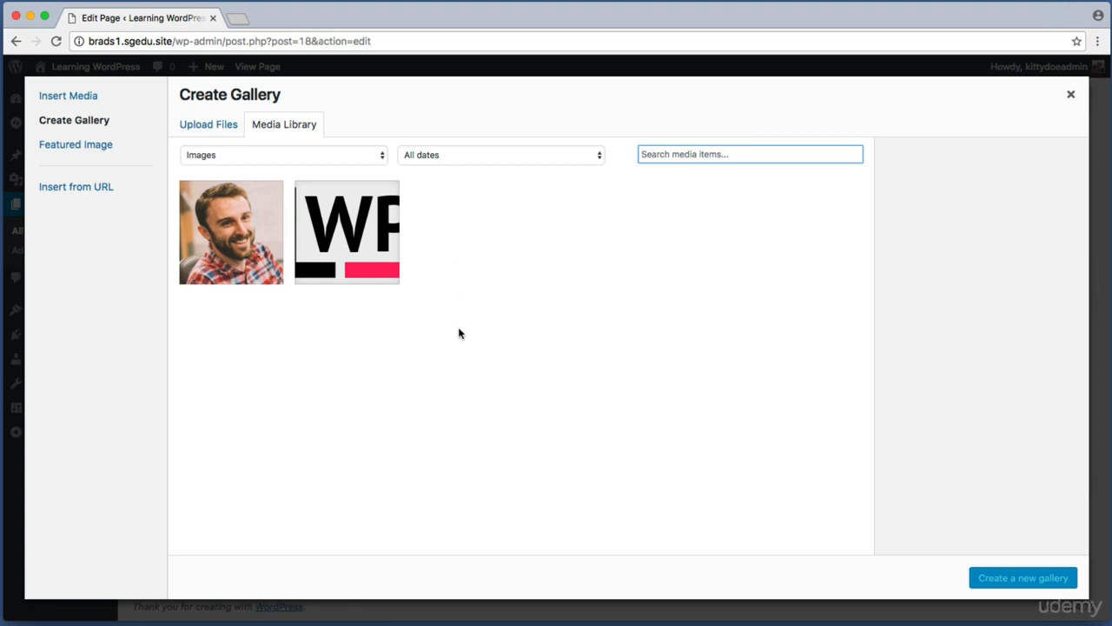
{"action": "key", "text": "super+shift+4"}
{"action": "left_click_drag", "start_coordinate": [458, 330], "coordinate": [175, 175]}
{"action": "key", "text": "super+shift+4"}
{"action": "left_click_drag", "start_coordinate": [173, 114], "coordinate": [240, 134]}
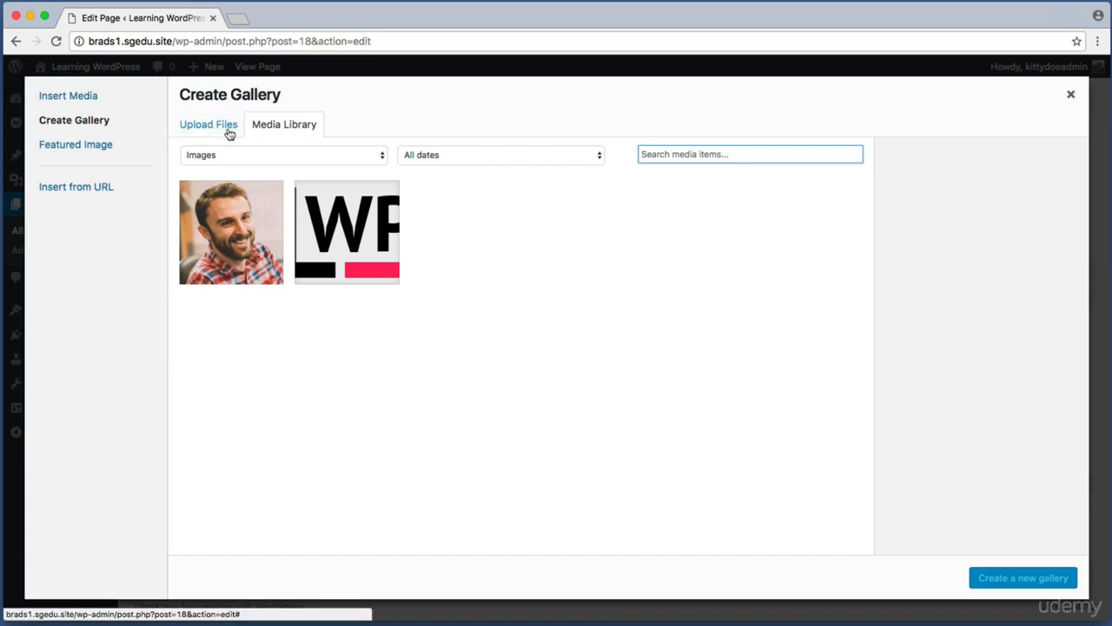
Step: Upload beach.jpg, cupcake.jpg, dog-wrap.jpg, dog.jpg, elephants.jpg and the three photo-numbered images from the assets folder for the gallery
{"action": "left_click", "coordinate": [229, 131]}
{"action": "key", "text": "super+shift+4"}
{"action": "left_click_drag", "start_coordinate": [534, 308], "coordinate": [713, 370]}
{"action": "left_click", "coordinate": [643, 346]}
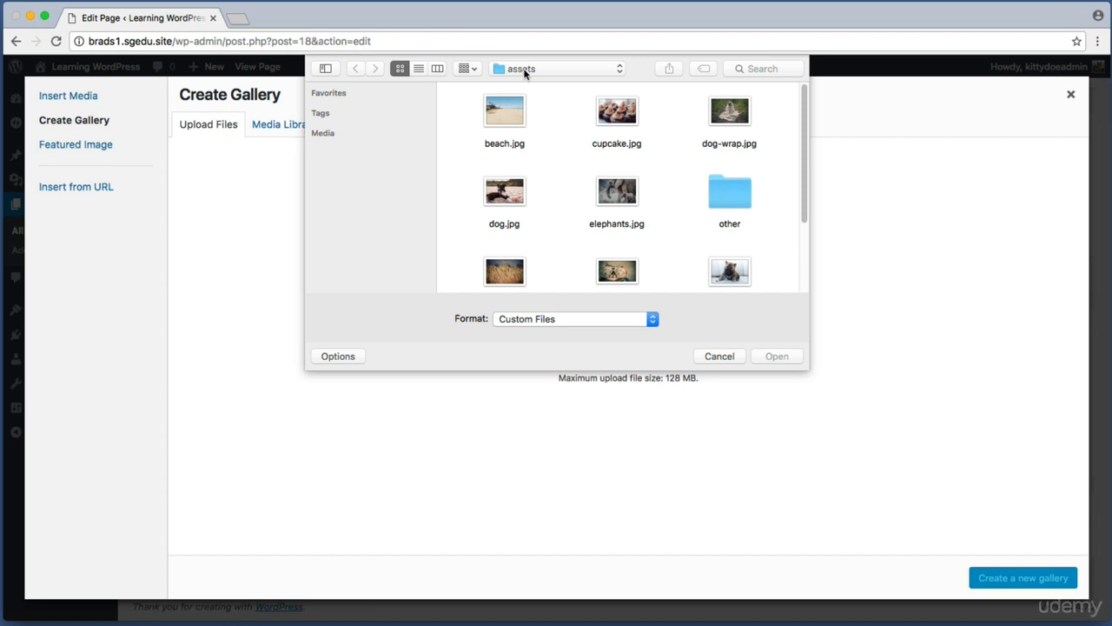
{"action": "left_click_drag", "start_coordinate": [451, 113], "coordinate": [749, 116]}
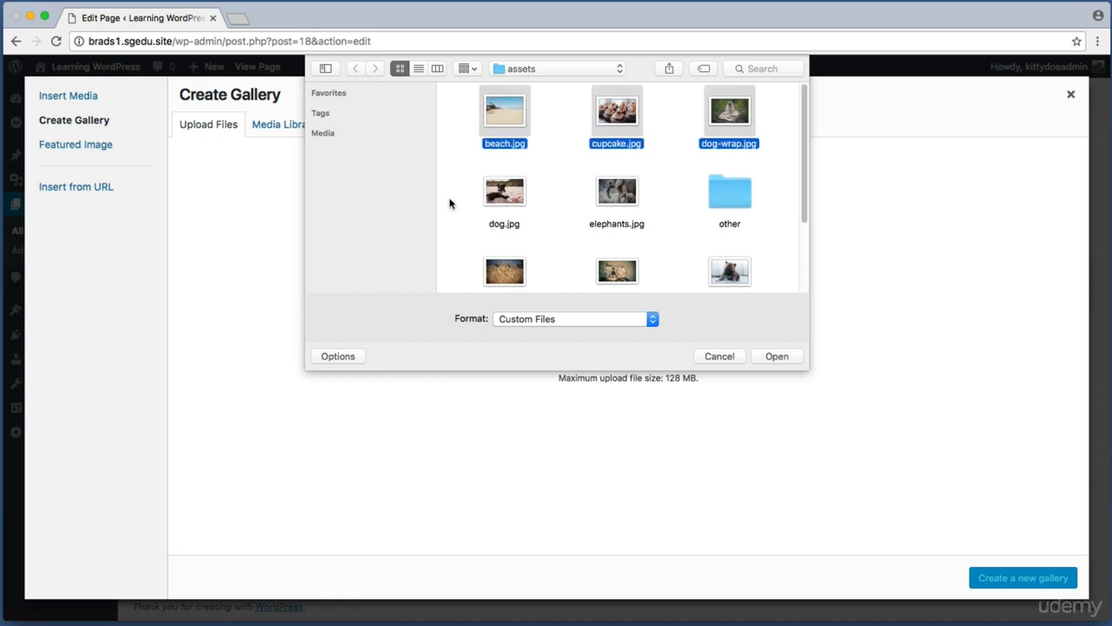
{"action": "left_click_drag", "start_coordinate": [453, 196], "coordinate": [622, 211]}
{"action": "scroll", "coordinate": [622, 211], "scroll_direction": "down", "scroll_amount": 3}
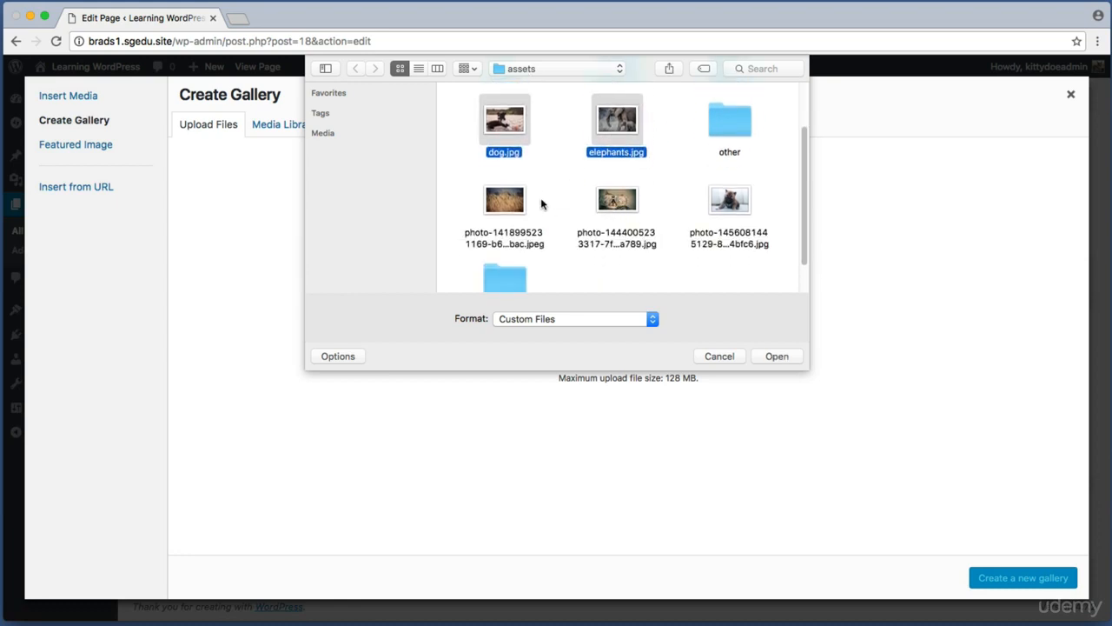
{"action": "left_click_drag", "start_coordinate": [442, 184], "coordinate": [765, 219]}
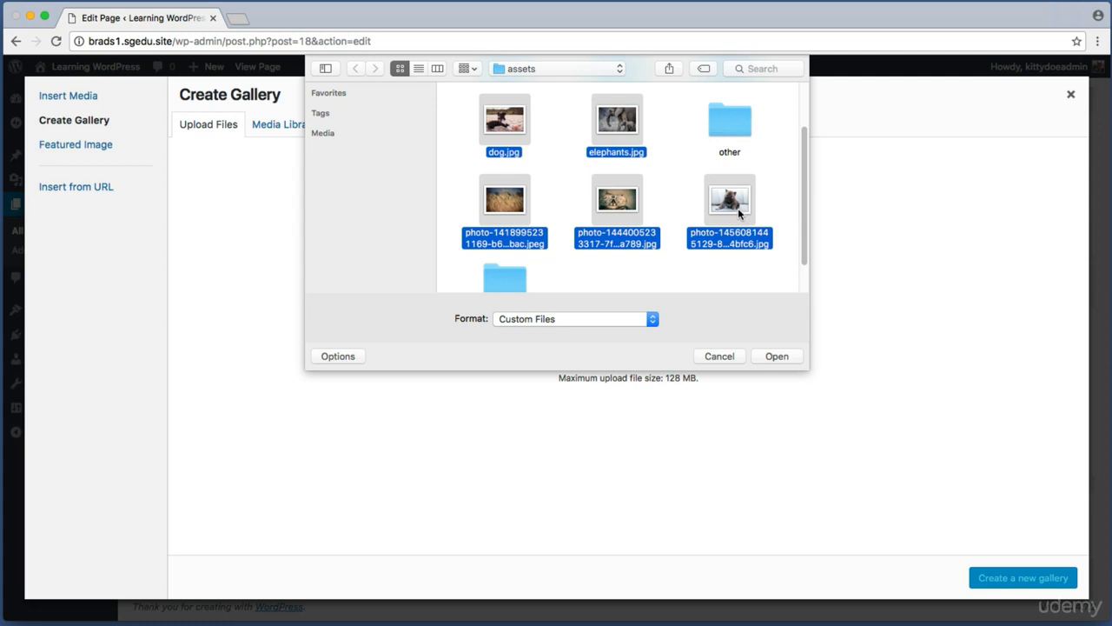
{"action": "left_click", "coordinate": [786, 356]}
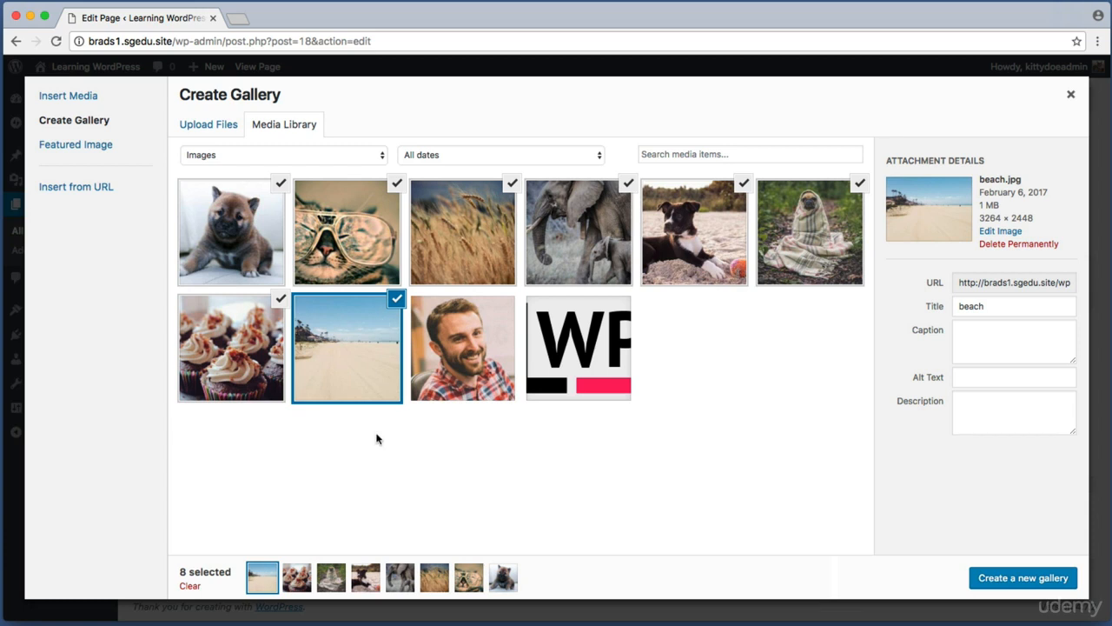
{"action": "key", "text": "super+shift+4"}
{"action": "left_click_drag", "start_coordinate": [408, 414], "coordinate": [640, 288]}
{"action": "key", "text": "super+shift+4"}
{"action": "left_click_drag", "start_coordinate": [452, 422], "coordinate": [631, 305]}
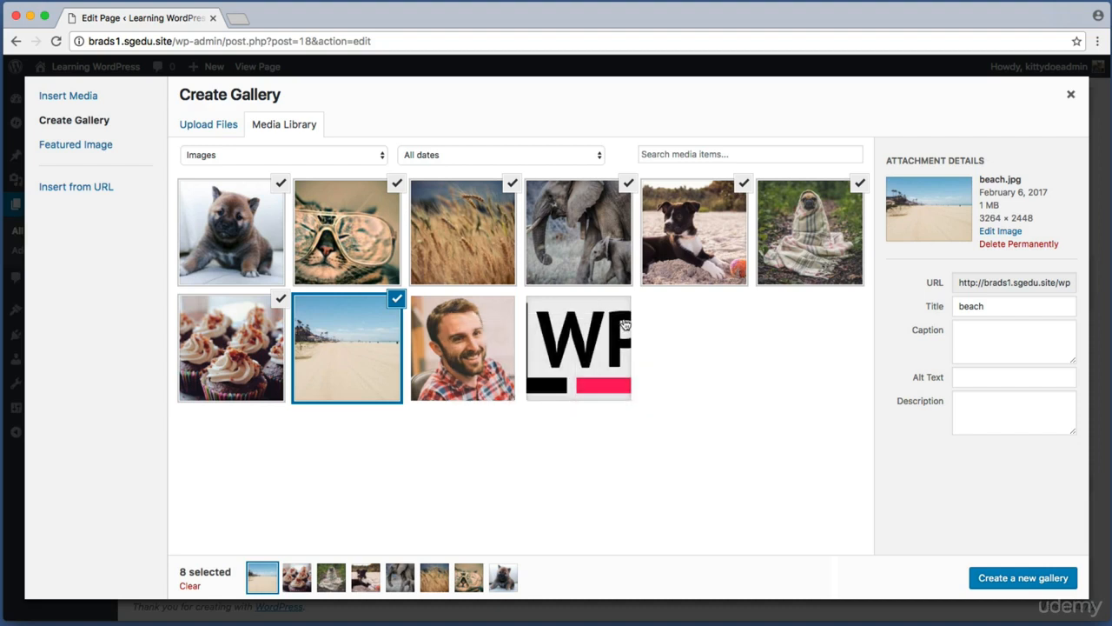
{"action": "left_click", "coordinate": [484, 333]}
{"action": "left_click", "coordinate": [597, 328]}
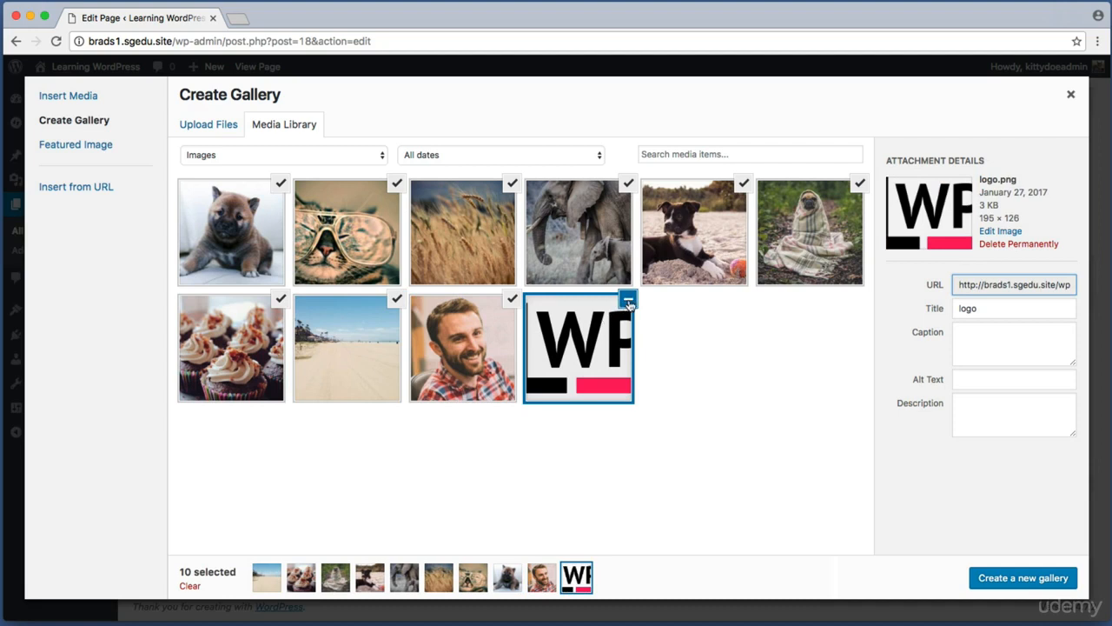
{"action": "left_click", "coordinate": [629, 301]}
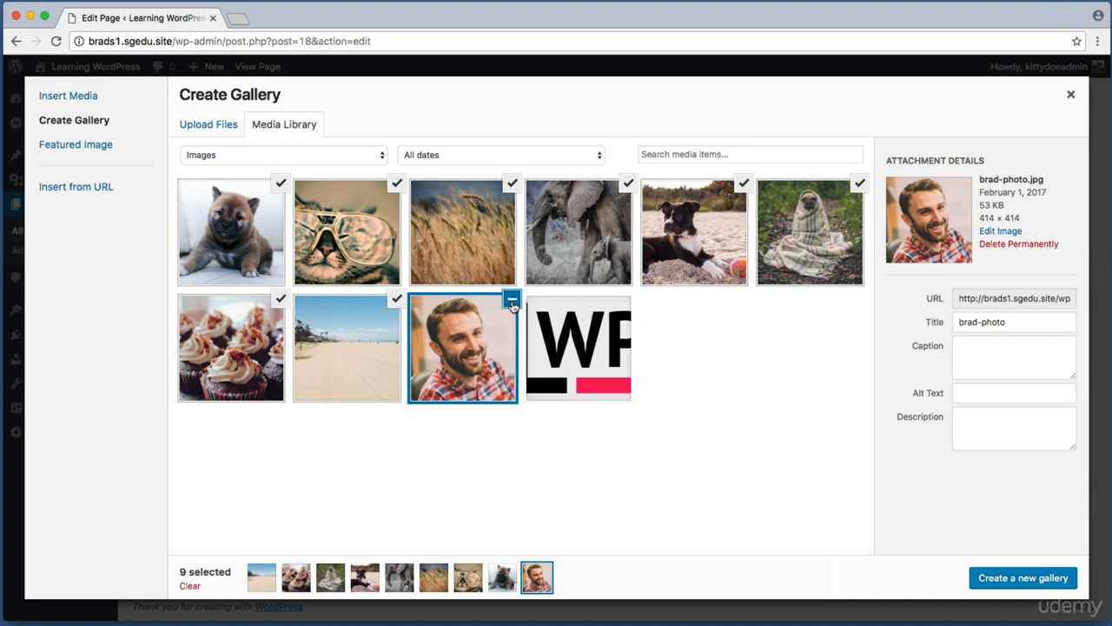
{"action": "left_click", "coordinate": [511, 301]}
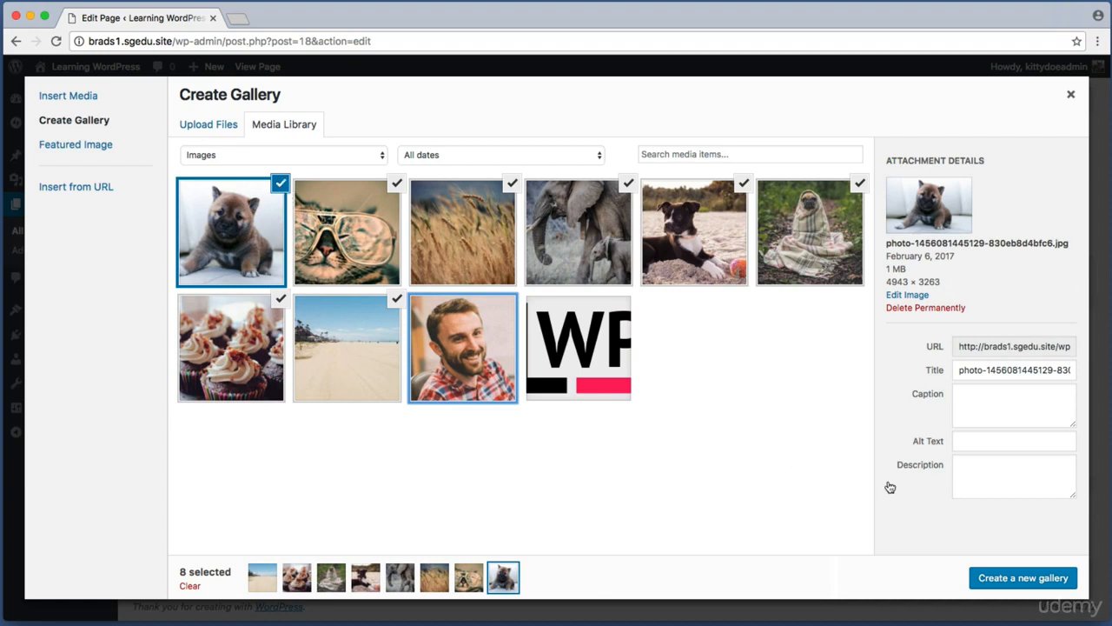
Step: Create a new gallery from the eight selected images and reorder it to start with elephants, cat with glasses, cupcakes, dog, beach
{"action": "key", "text": "super+shift+4"}
{"action": "left_click_drag", "start_coordinate": [959, 558], "coordinate": [1072, 594]}
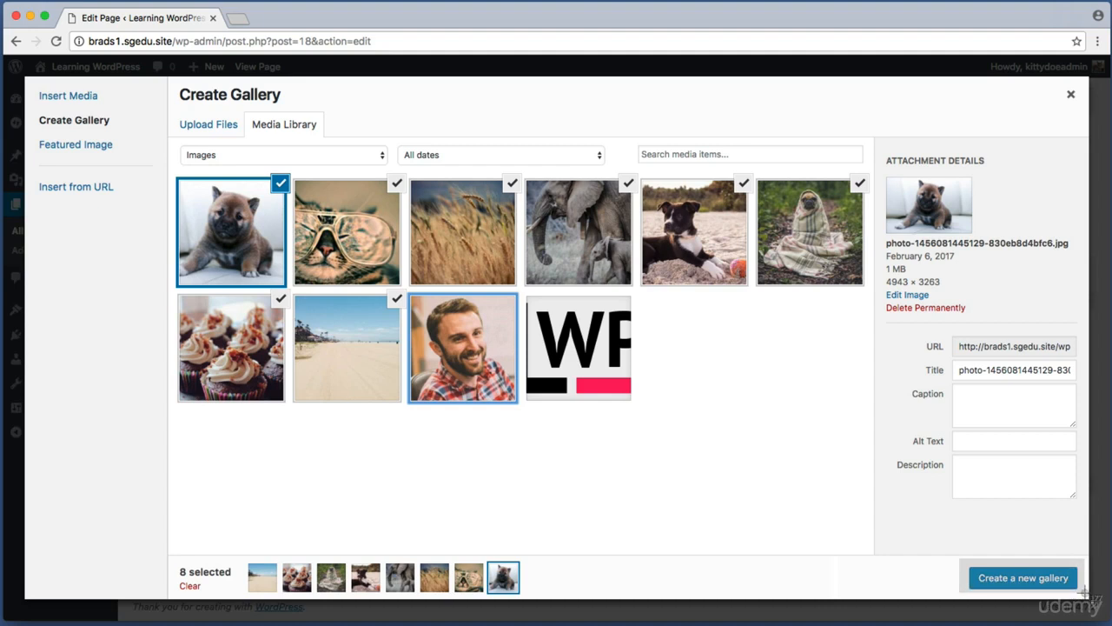
{"action": "left_click", "coordinate": [1060, 588]}
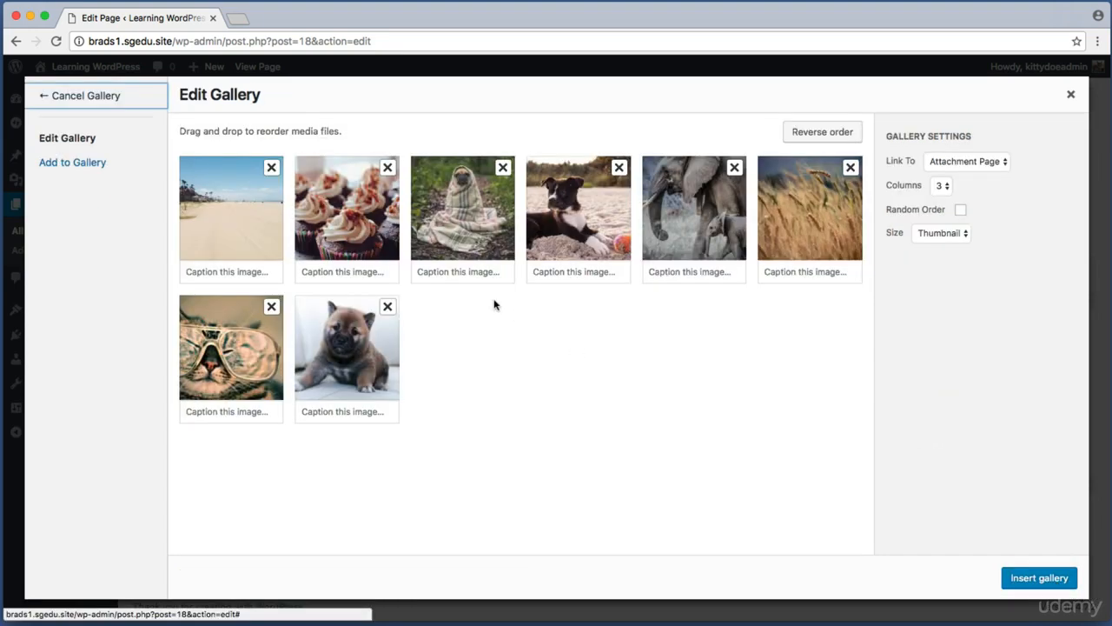
{"action": "left_click_drag", "start_coordinate": [244, 214], "coordinate": [387, 213]}
{"action": "left_click_drag", "start_coordinate": [574, 224], "coordinate": [359, 224]}
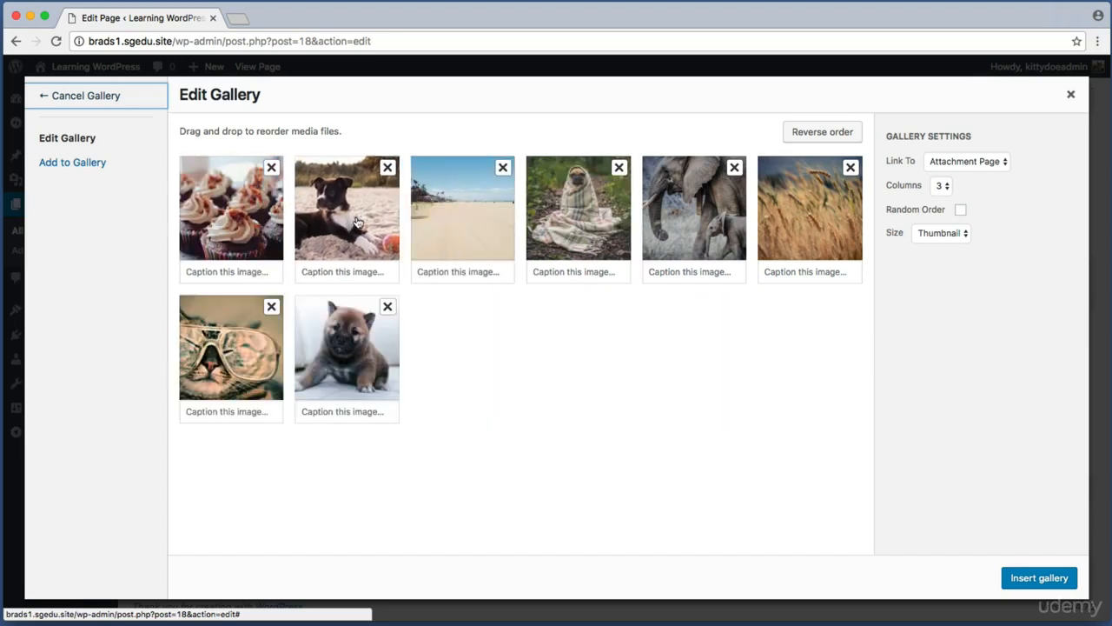
{"action": "left_click_drag", "start_coordinate": [693, 210], "coordinate": [257, 204]}
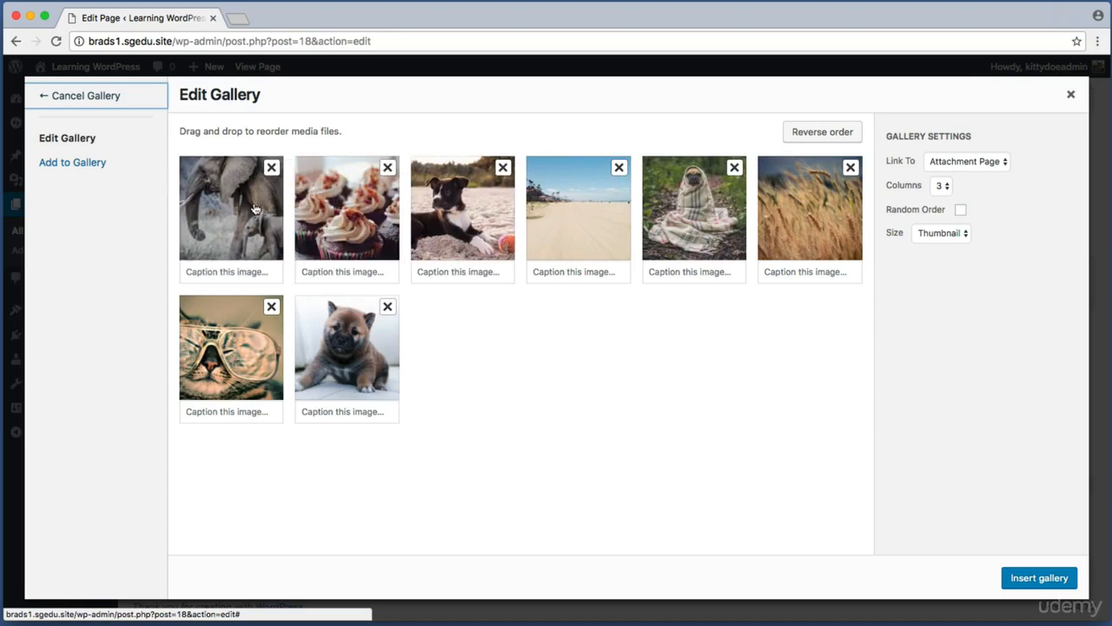
{"action": "left_click_drag", "start_coordinate": [240, 346], "coordinate": [359, 196]}
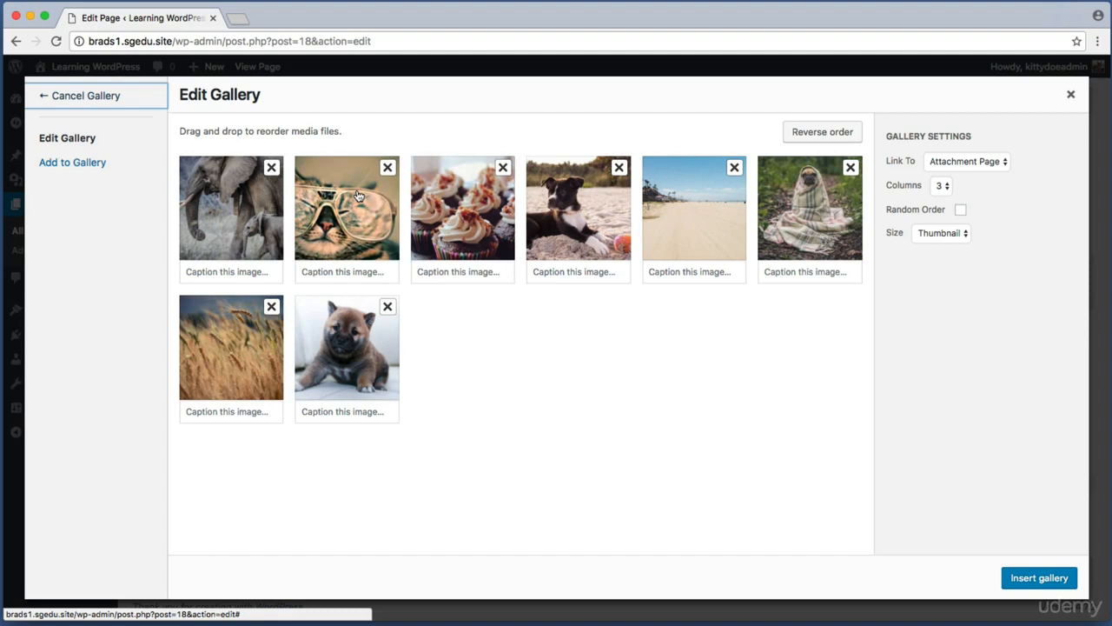
Step: Caption the elephant image "Elephant with baby elephant" and the cupcake image "Cupcakes!"
{"action": "left_click", "coordinate": [238, 270]}
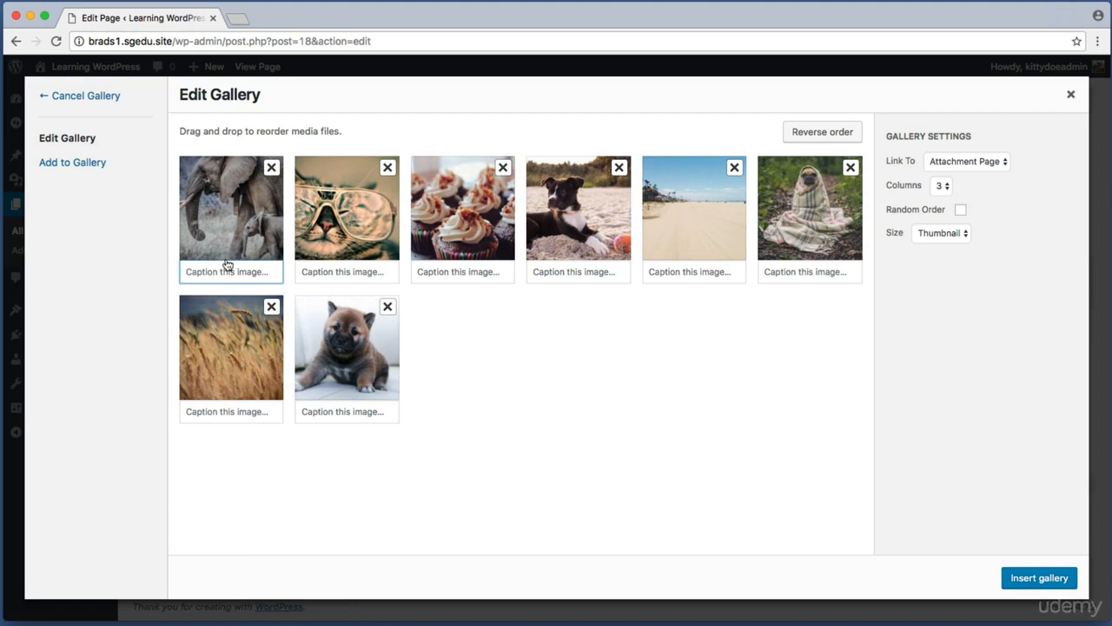
{"action": "type", "text": "Elephant with baby "}
{"action": "type", "text": "elephant"}
{"action": "key", "text": "super+shift+4"}
{"action": "left_click_drag", "start_coordinate": [290, 151], "coordinate": [408, 295]}
{"action": "left_click", "coordinate": [432, 277]}
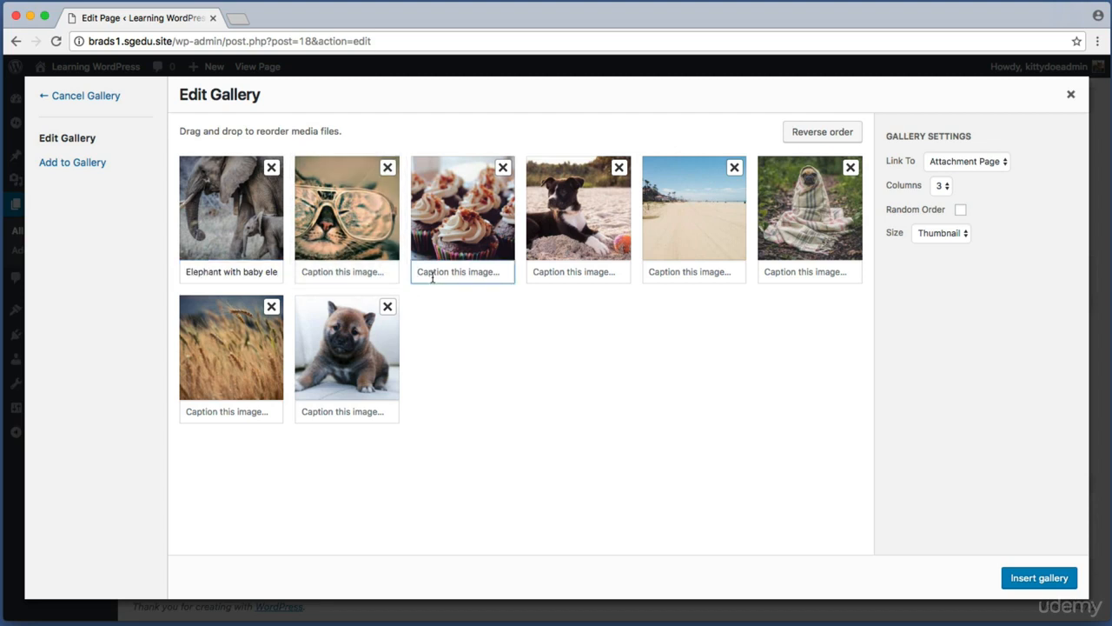
{"action": "type", "text": "Cupcakes!"}
Step: Set the gallery images to link to Media File
{"action": "key", "text": "super+shift+4"}
{"action": "left_click_drag", "start_coordinate": [871, 108], "coordinate": [1082, 361]}
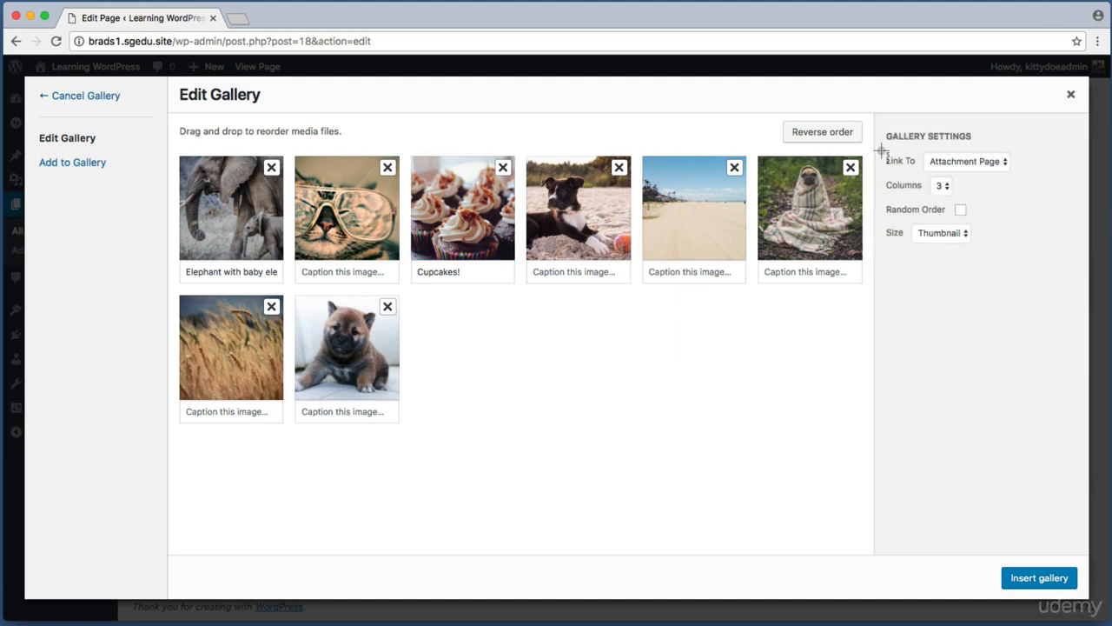
{"action": "left_click_drag", "start_coordinate": [879, 149], "coordinate": [1020, 175]}
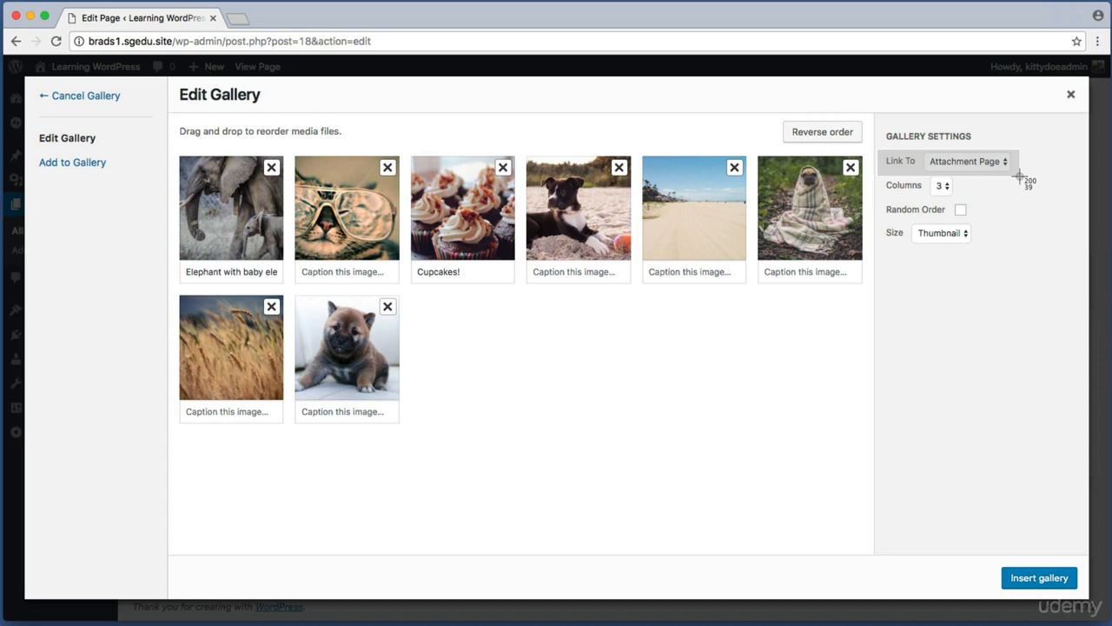
{"action": "left_click_drag", "start_coordinate": [1019, 176], "coordinate": [1019, 176]}
{"action": "left_click", "coordinate": [993, 164]}
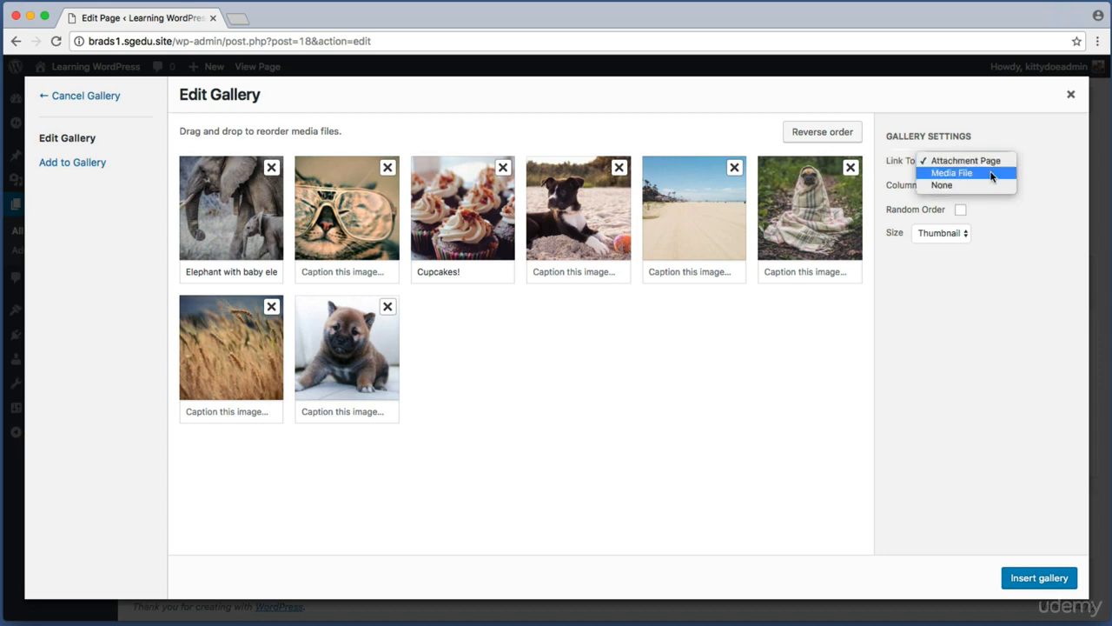
{"action": "left_click", "coordinate": [991, 174]}
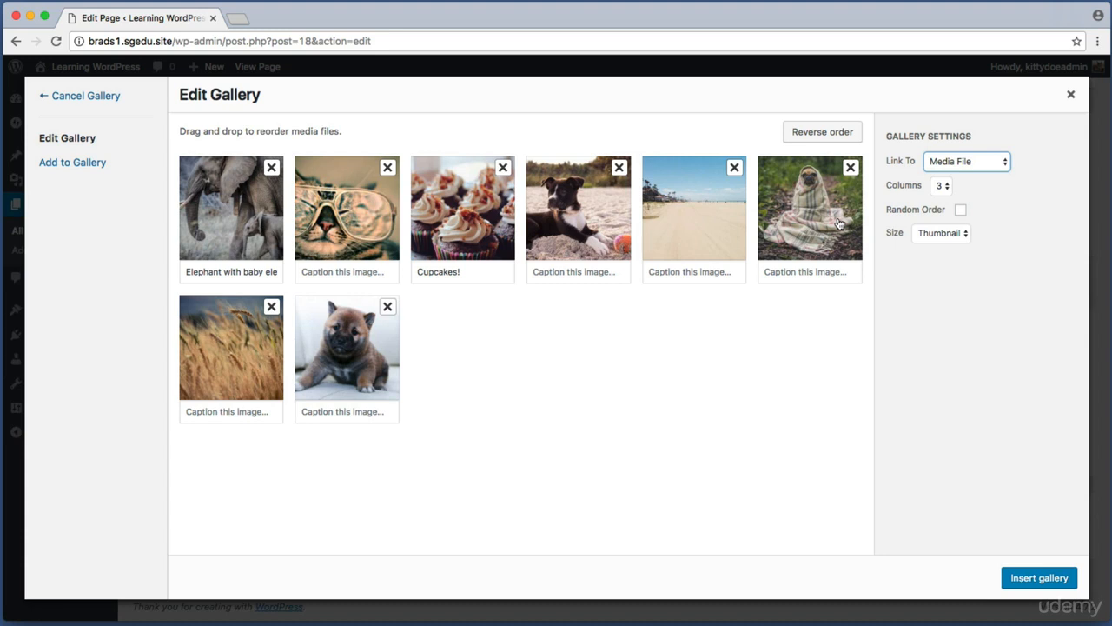
Step: Set the gallery to display its images in 4 columns
{"action": "key", "text": "super+shift+4"}
{"action": "left_click_drag", "start_coordinate": [881, 174], "coordinate": [982, 207]}
{"action": "left_click", "coordinate": [941, 185]}
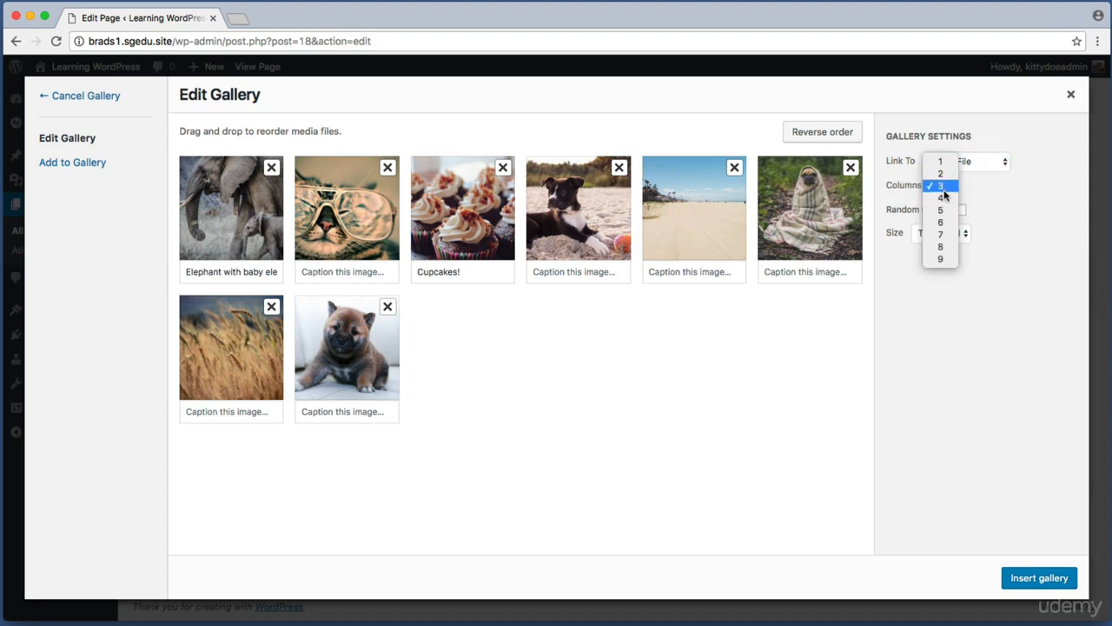
{"action": "key", "text": "Escape"}
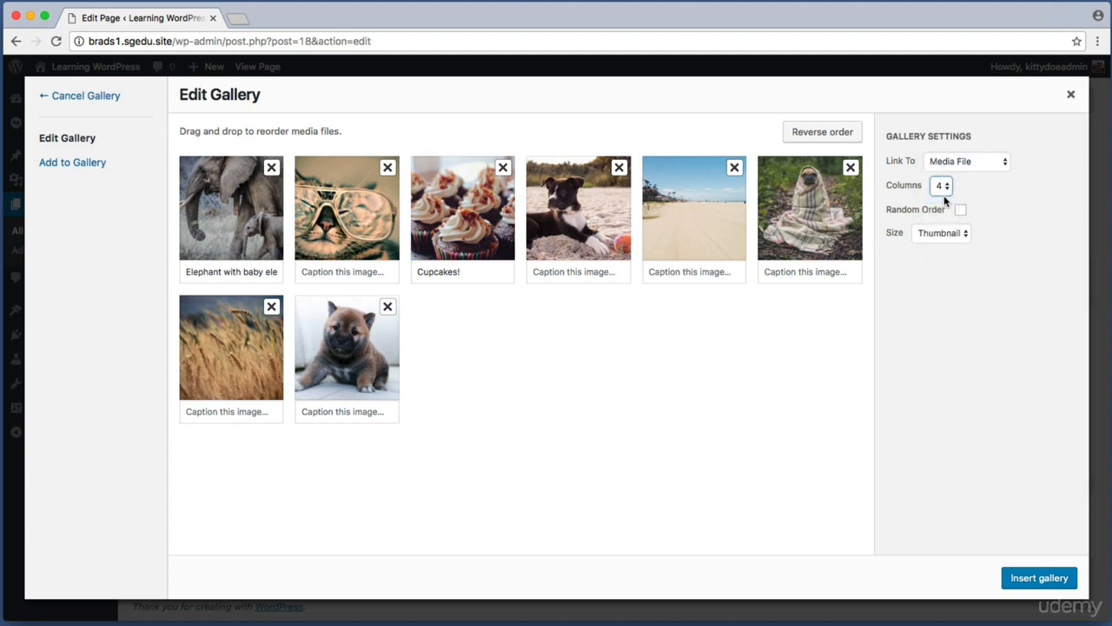
{"action": "key", "text": "super+shift+4"}
{"action": "left_click_drag", "start_coordinate": [877, 200], "coordinate": [985, 222]}
{"action": "left_click_drag", "start_coordinate": [230, 215], "coordinate": [236, 214]}
Step: Choose Thumbnail as the gallery image size and insert the gallery into the page
{"action": "left_click", "coordinate": [948, 234]}
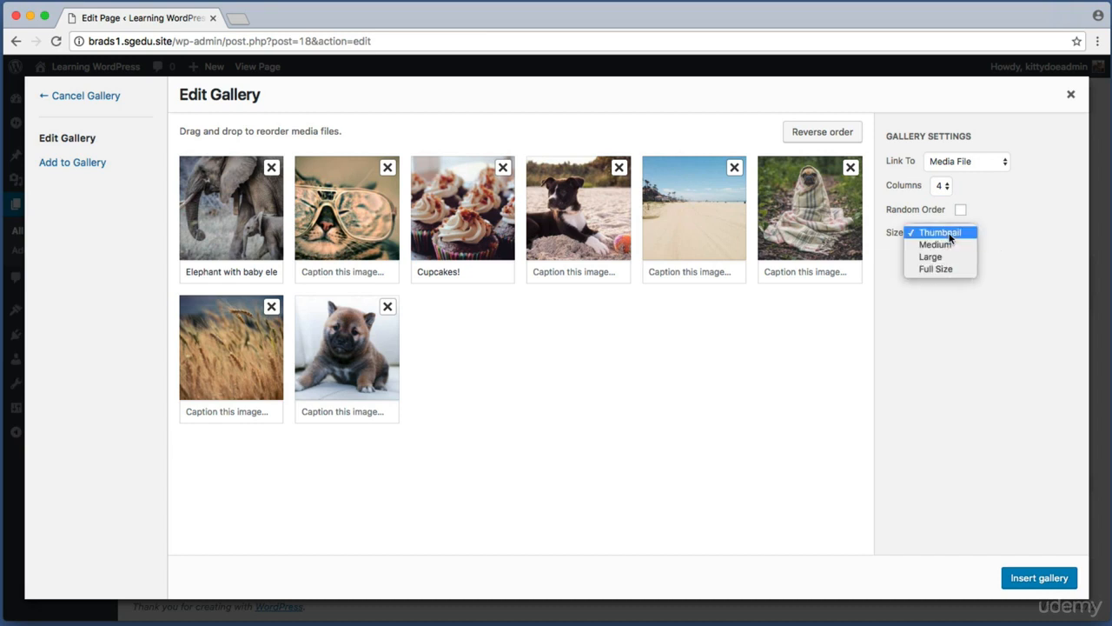
{"action": "left_click", "coordinate": [949, 233]}
{"action": "key", "text": "super+shift+4"}
{"action": "left_click_drag", "start_coordinate": [880, 223], "coordinate": [973, 250]}
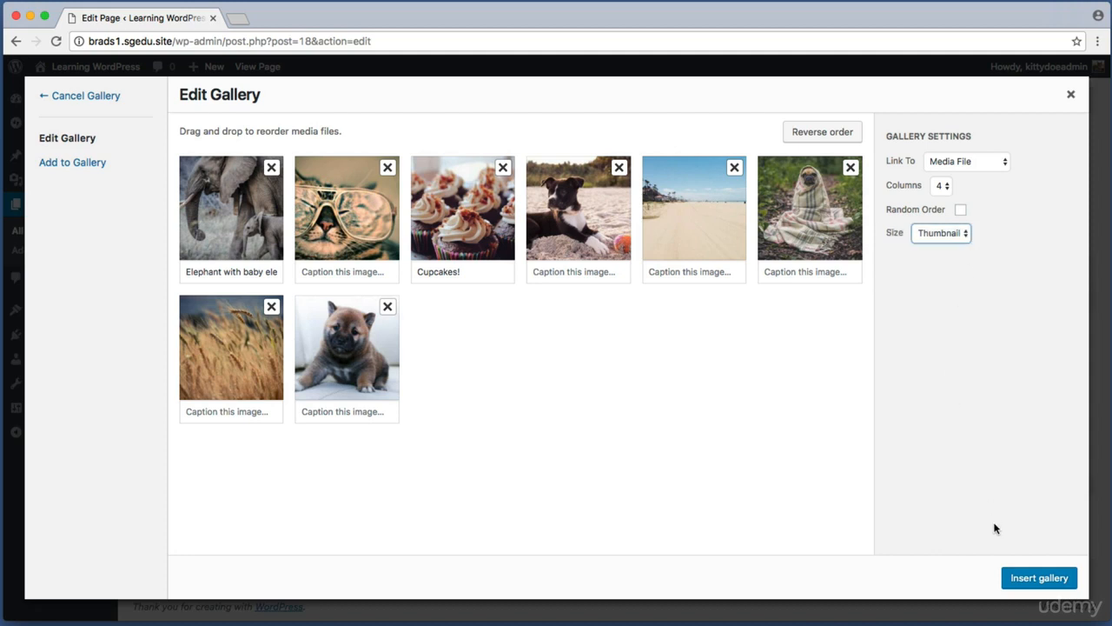
{"action": "key", "text": "super+shift+4"}
{"action": "left_click_drag", "start_coordinate": [973, 555], "coordinate": [1085, 594]}
{"action": "left_click", "coordinate": [1060, 583]}
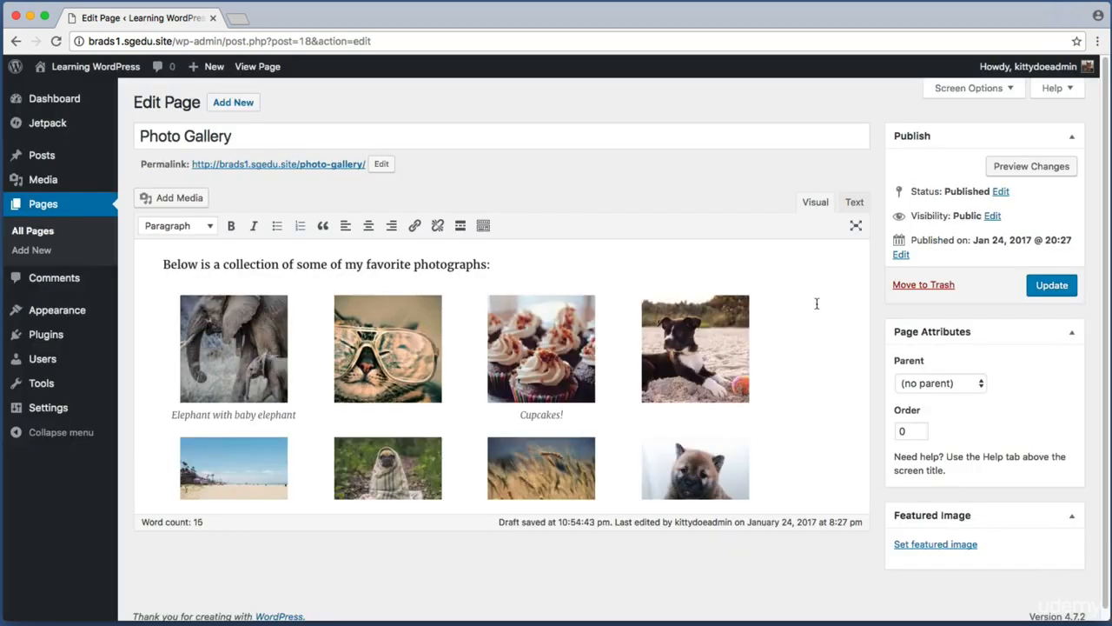
Step: Update the Photo Gallery page to save the inserted gallery
{"action": "key", "text": "super+shift+4"}
{"action": "left_click_drag", "start_coordinate": [131, 262], "coordinate": [804, 473]}
{"action": "key", "text": "super+shift+4"}
{"action": "left_click_drag", "start_coordinate": [1001, 268], "coordinate": [1075, 303]}
{"action": "left_click", "coordinate": [1067, 294]}
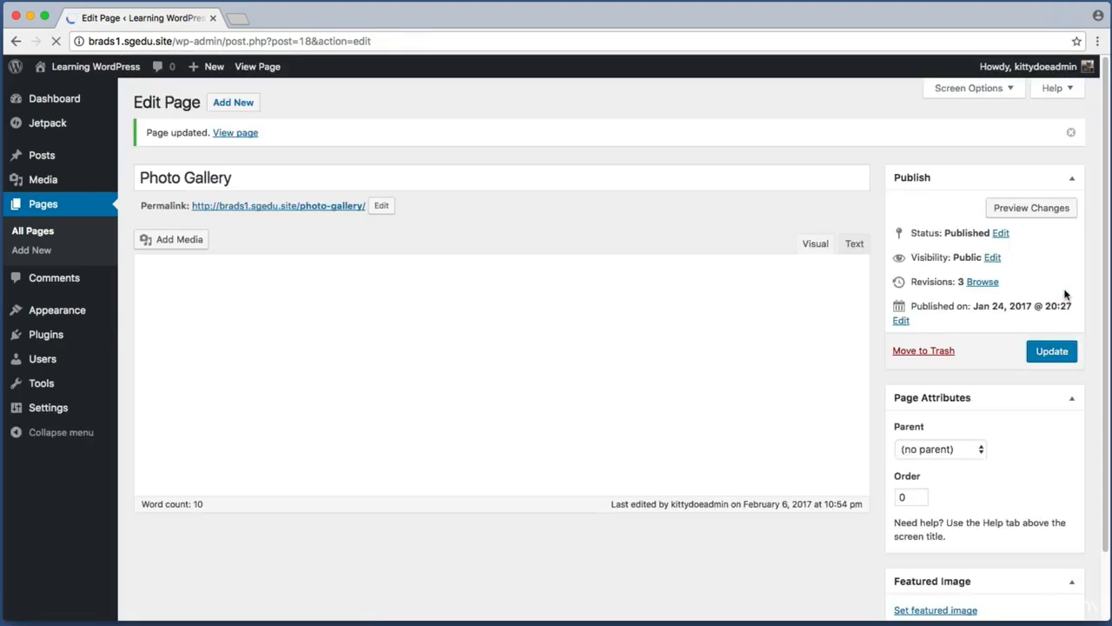
{"action": "key", "text": "super+shift+4"}
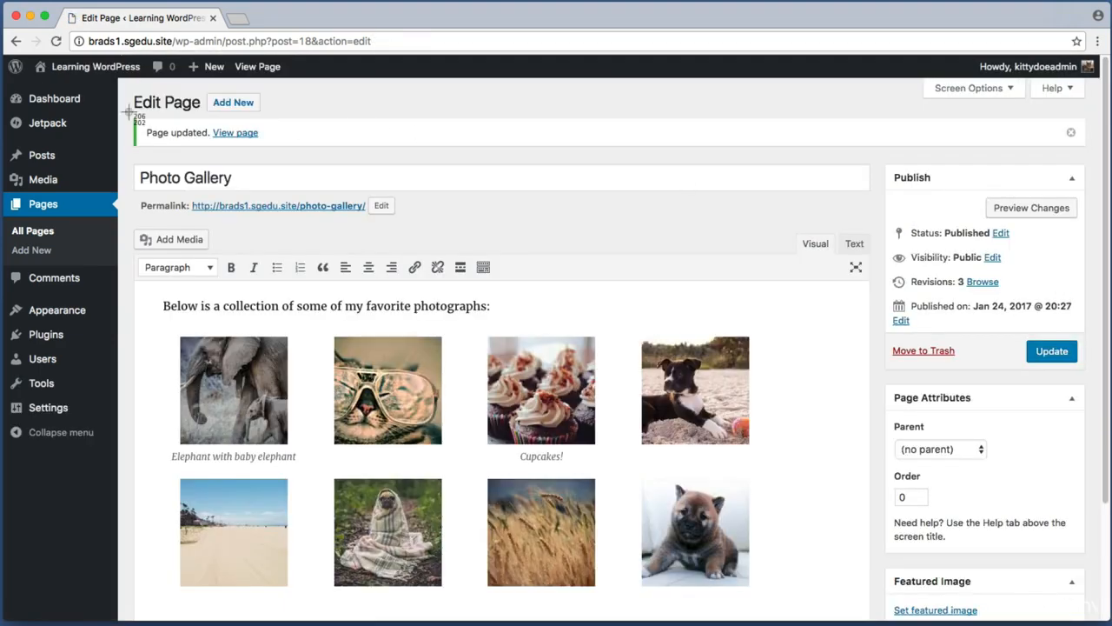
{"action": "left_click_drag", "start_coordinate": [128, 112], "coordinate": [348, 157]}
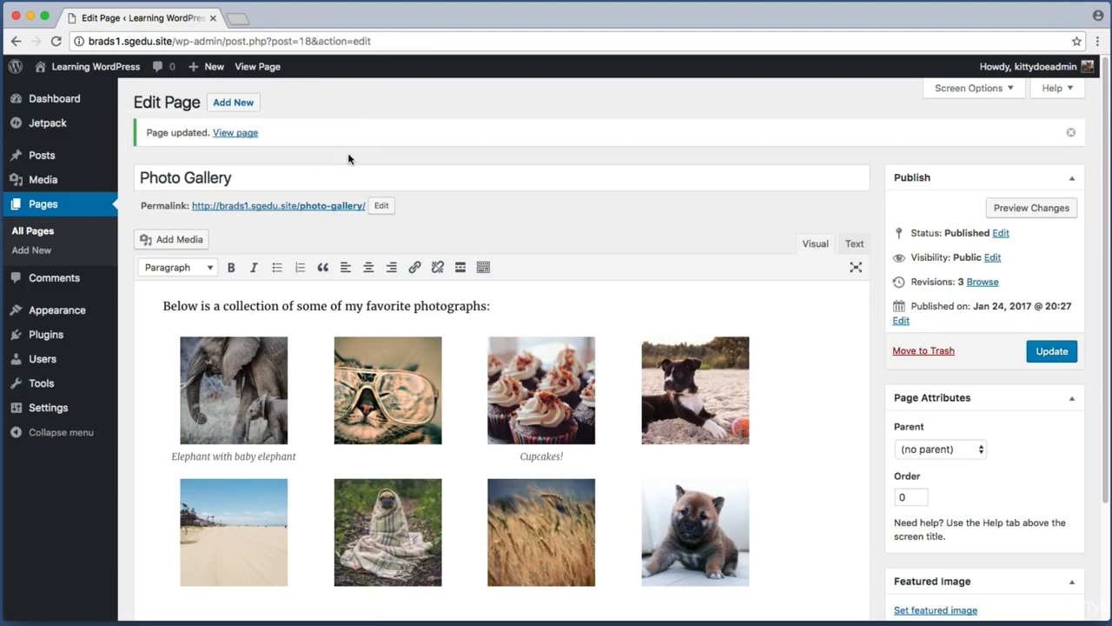
Step: View the published Photo Gallery page, inspect the elephant image at full size, and return to the gallery
{"action": "left_click", "coordinate": [244, 135]}
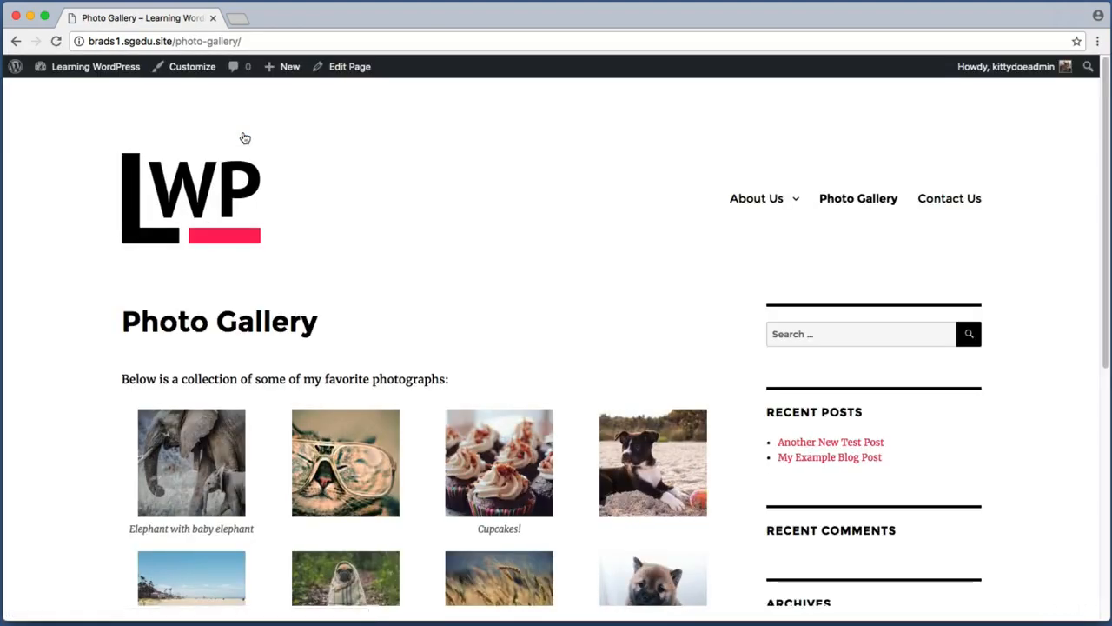
{"action": "scroll", "coordinate": [1105, 159], "scroll_direction": "down", "scroll_amount": 5}
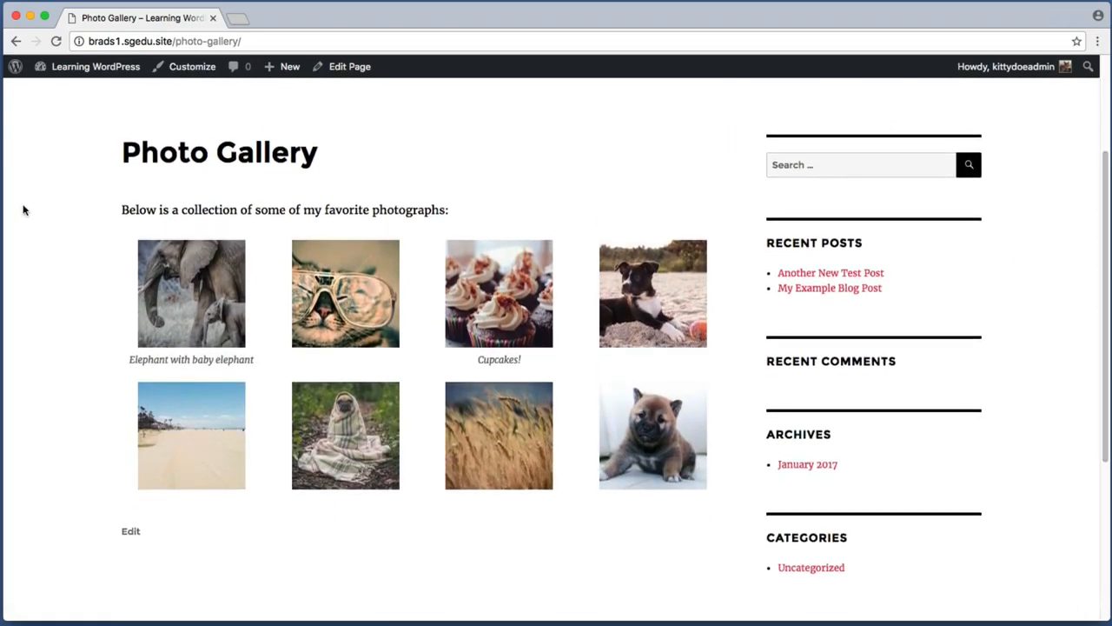
{"action": "left_click", "coordinate": [173, 287]}
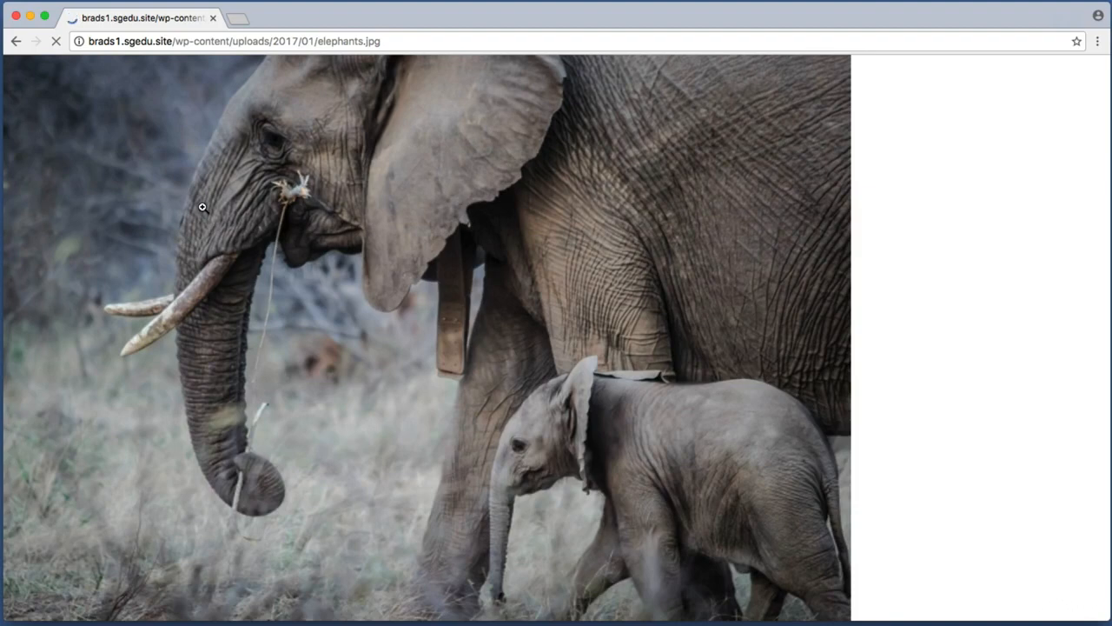
{"action": "left_click", "coordinate": [202, 207]}
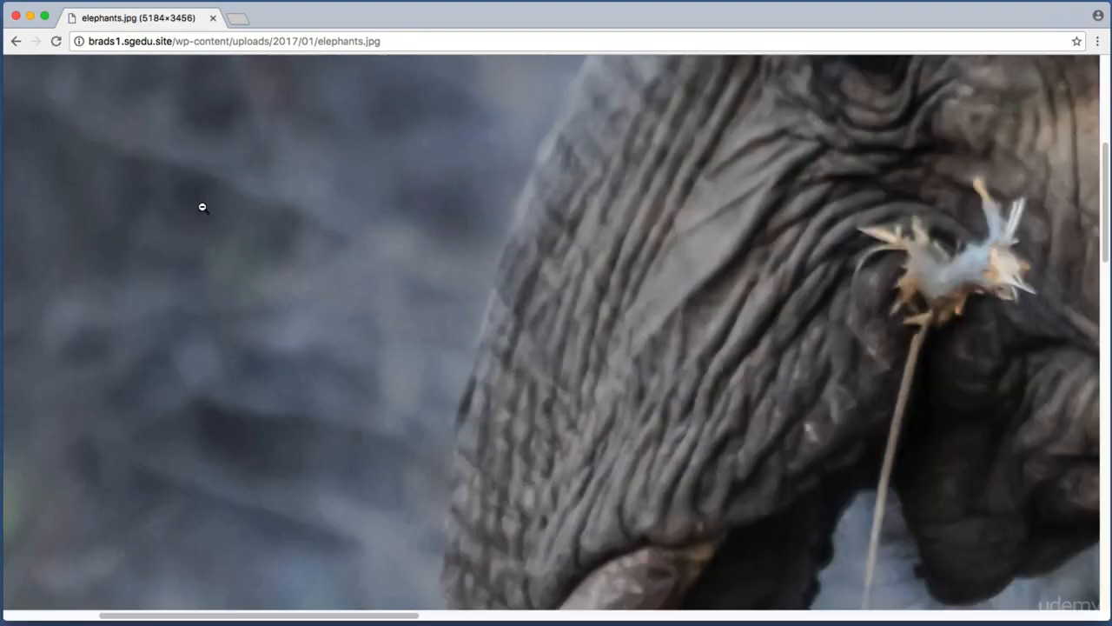
{"action": "left_click", "coordinate": [202, 207]}
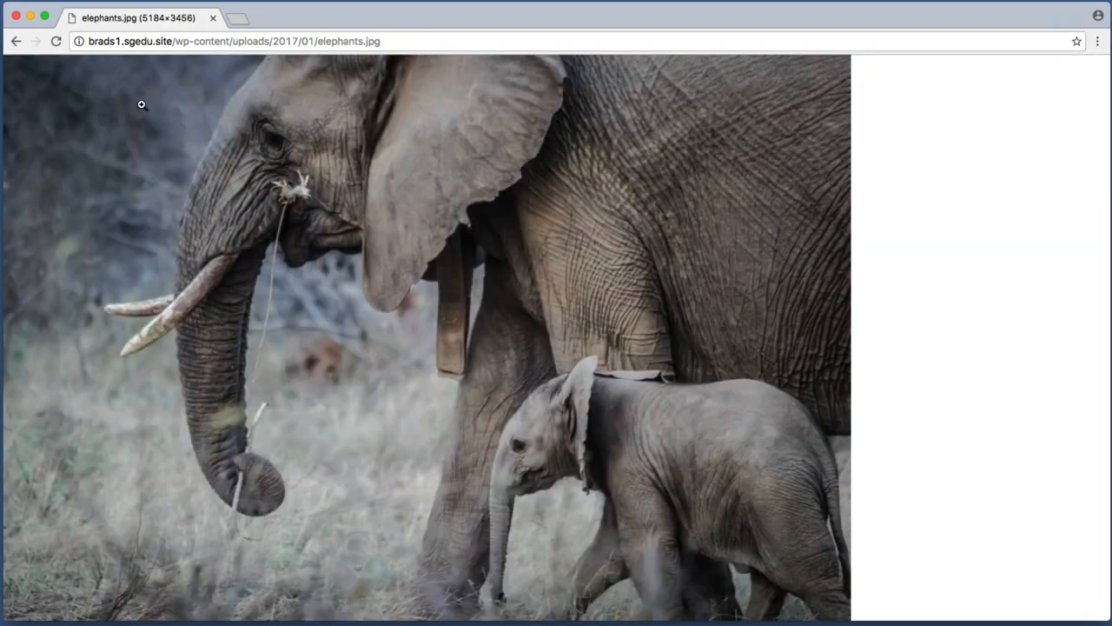
{"action": "left_click", "coordinate": [17, 41]}
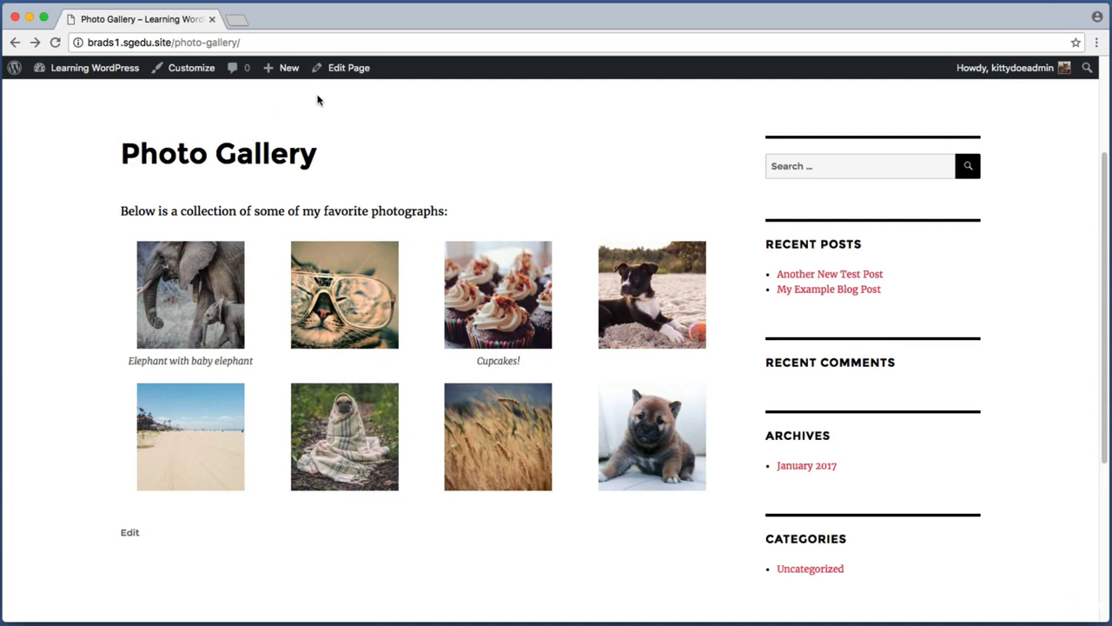
Step: Reopen the Photo Gallery page for editing and add the line "Scenic Photos" below the gallery
{"action": "key", "text": "super+shift+4"}
{"action": "left_click_drag", "start_coordinate": [311, 94], "coordinate": [379, 48]}
{"action": "left_click", "coordinate": [351, 75]}
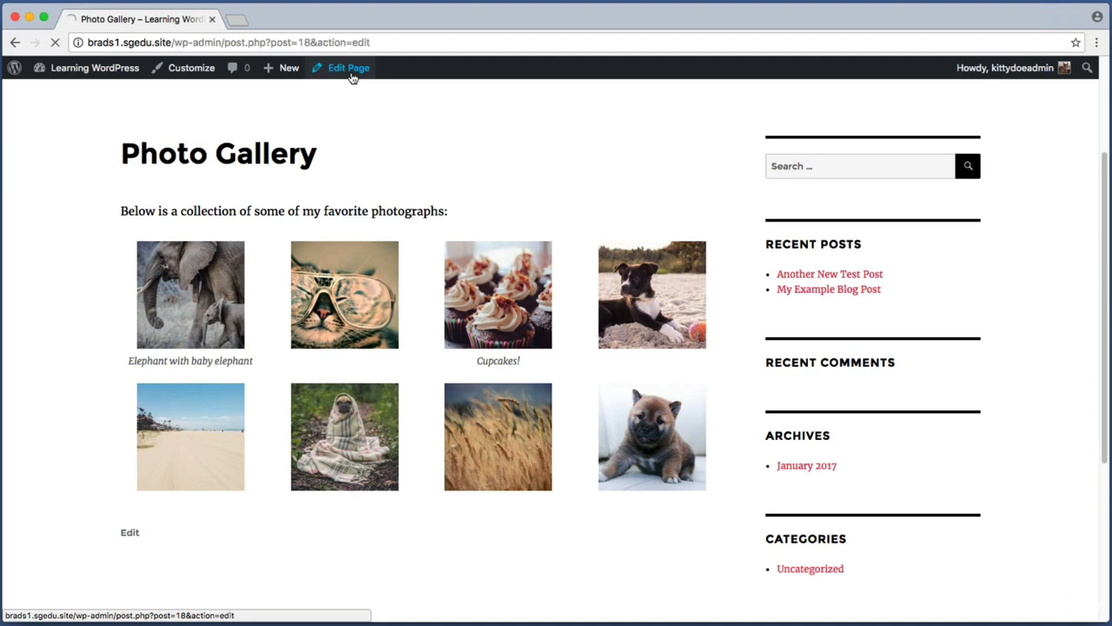
{"action": "scroll", "coordinate": [811, 309], "scroll_direction": "down", "scroll_amount": 2}
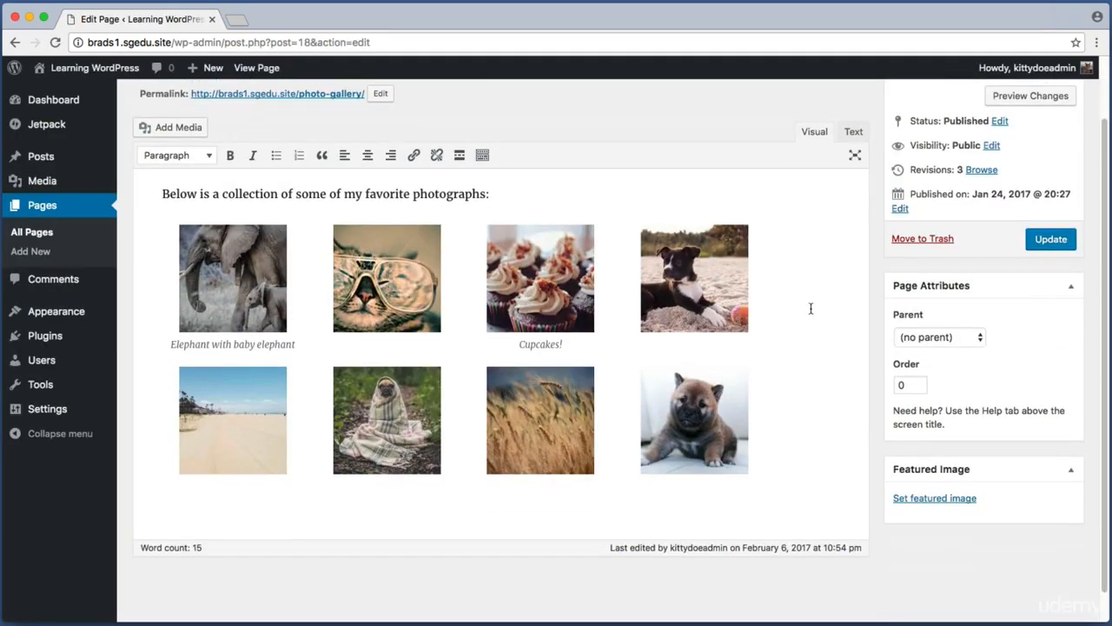
{"action": "left_click", "coordinate": [801, 435]}
{"action": "key", "text": "Return"}
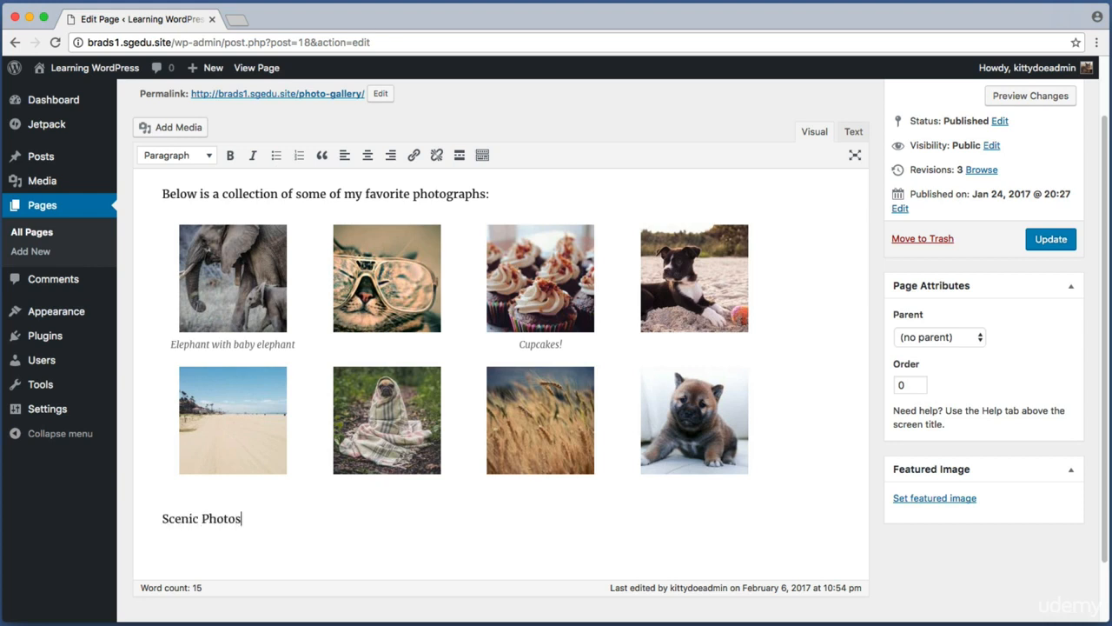
Step: Format "Scenic Photos" as Heading 2 and start a new paragraph beneath it
{"action": "left_click_drag", "start_coordinate": [265, 517], "coordinate": [149, 517]}
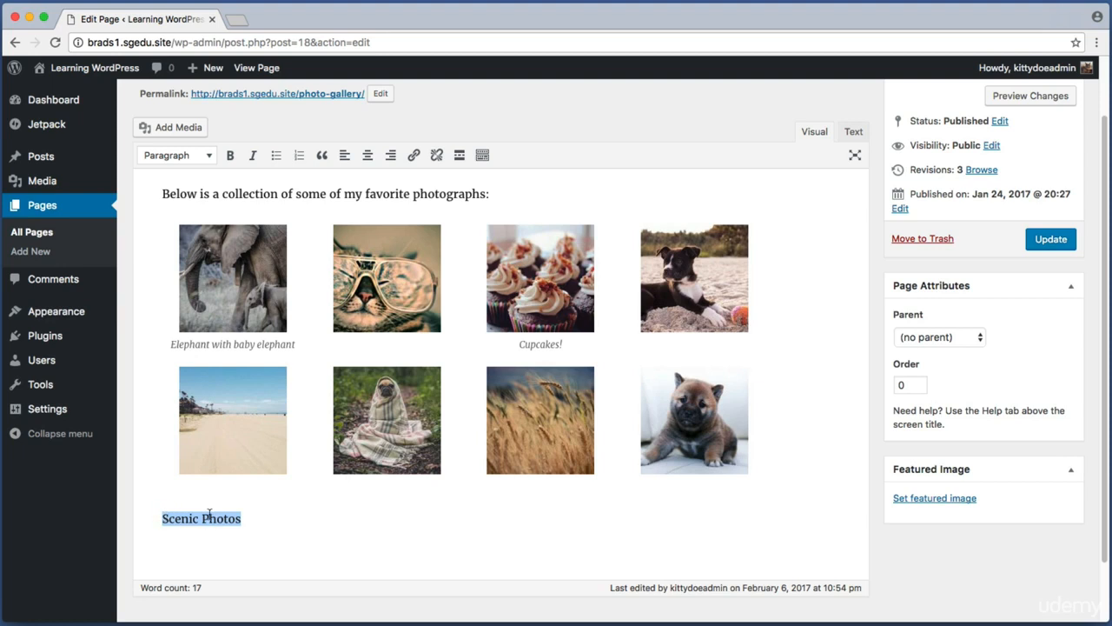
{"action": "left_click_drag", "start_coordinate": [244, 517], "coordinate": [152, 516]}
{"action": "key", "text": "super+shift+4"}
{"action": "left_click_drag", "start_coordinate": [129, 141], "coordinate": [224, 167]}
{"action": "left_click", "coordinate": [209, 158]}
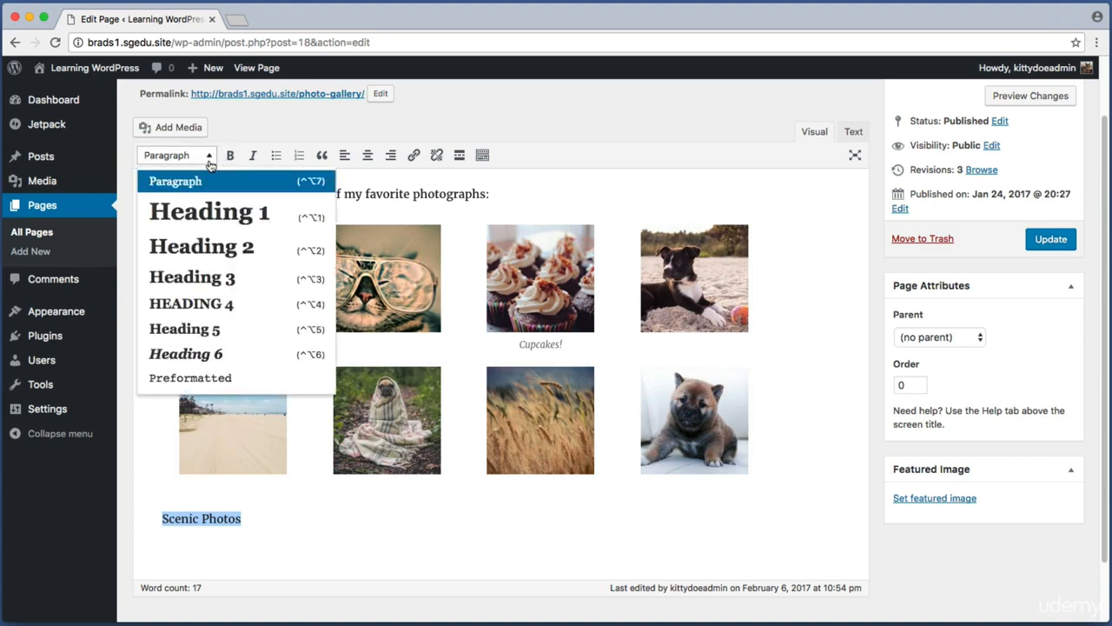
{"action": "left_click", "coordinate": [193, 247]}
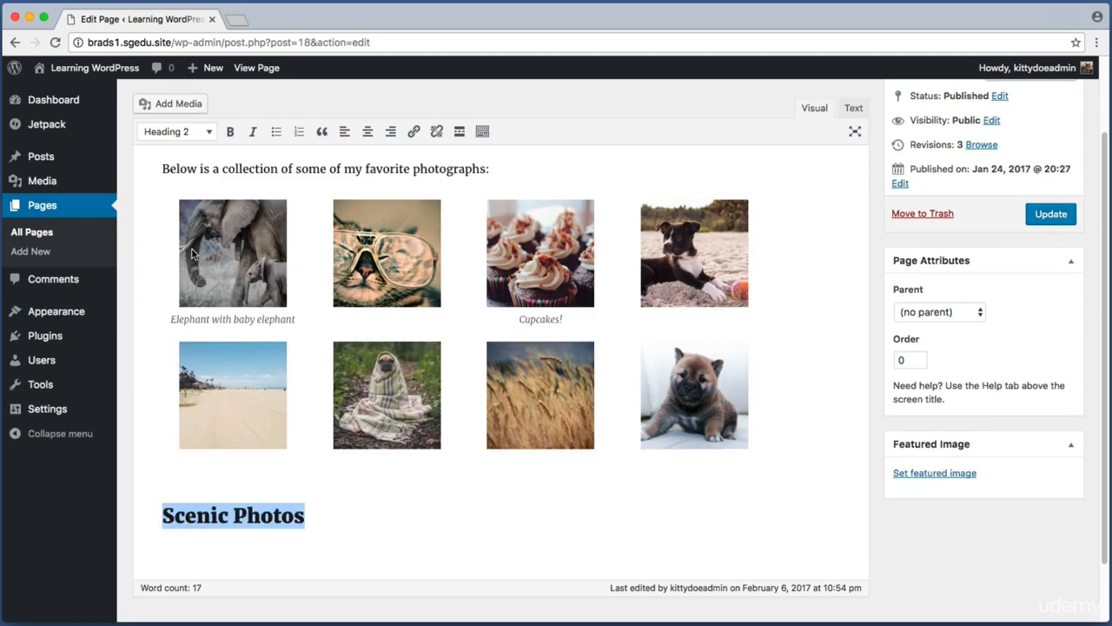
{"action": "left_click", "coordinate": [328, 520]}
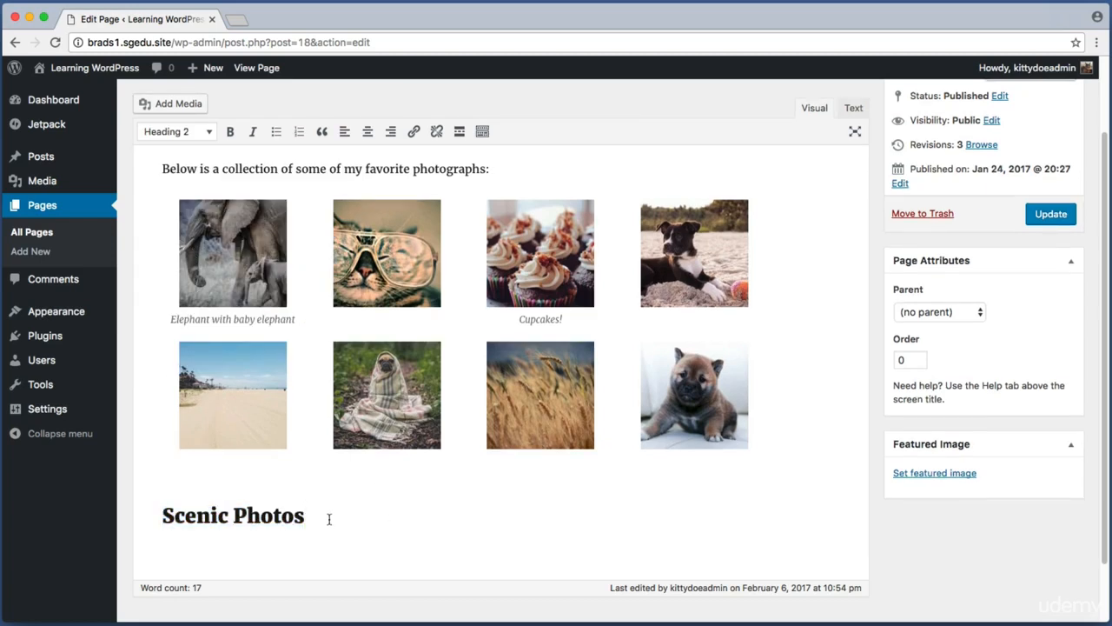
{"action": "key", "text": "Return"}
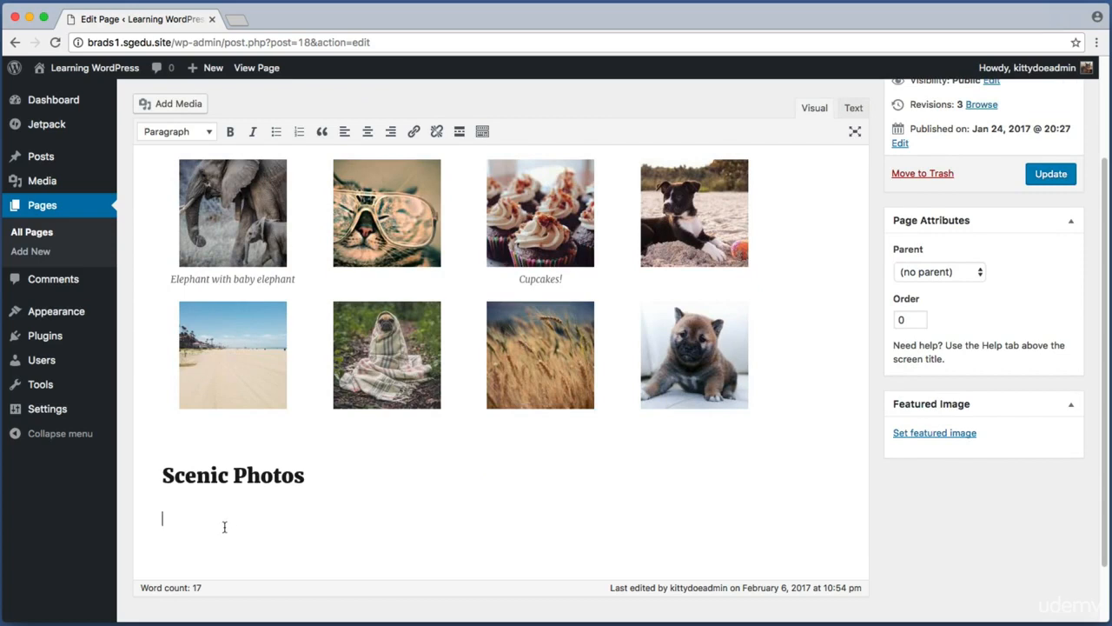
Step: Start creating a second gallery below the "Scenic Photos" heading
{"action": "key", "text": "super+shift+4"}
{"action": "left_click_drag", "start_coordinate": [146, 499], "coordinate": [196, 529]}
{"action": "key", "text": "super+shift+4"}
{"action": "left_click_drag", "start_coordinate": [129, 81], "coordinate": [228, 112]}
{"action": "left_click", "coordinate": [180, 105]}
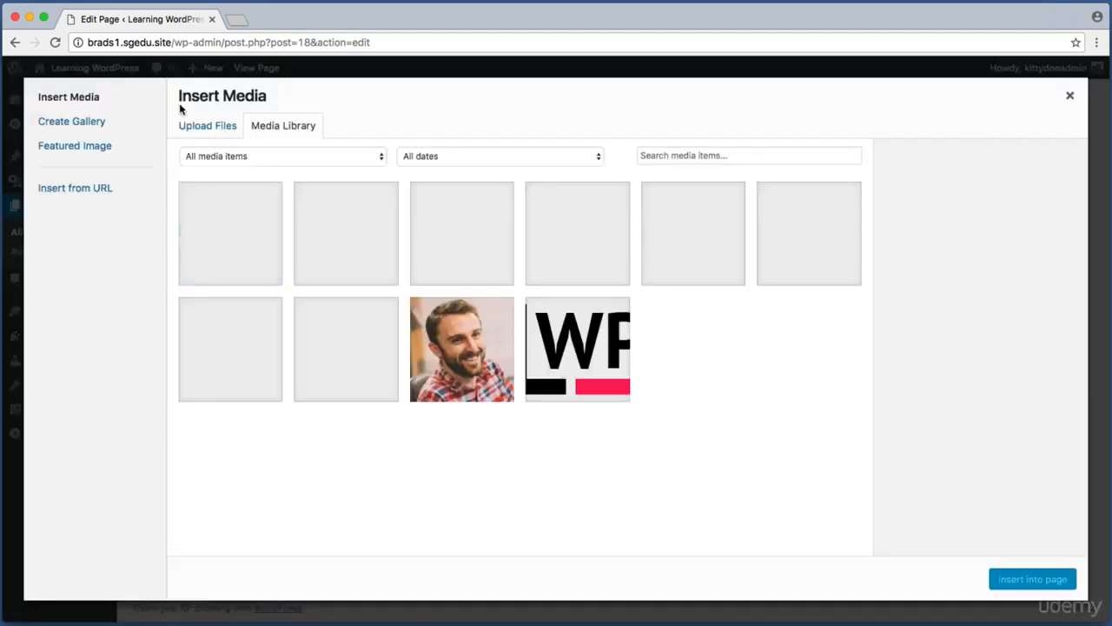
{"action": "key", "text": "super+shift+4"}
{"action": "left_click_drag", "start_coordinate": [28, 108], "coordinate": [129, 130]}
{"action": "left_click", "coordinate": [65, 127]}
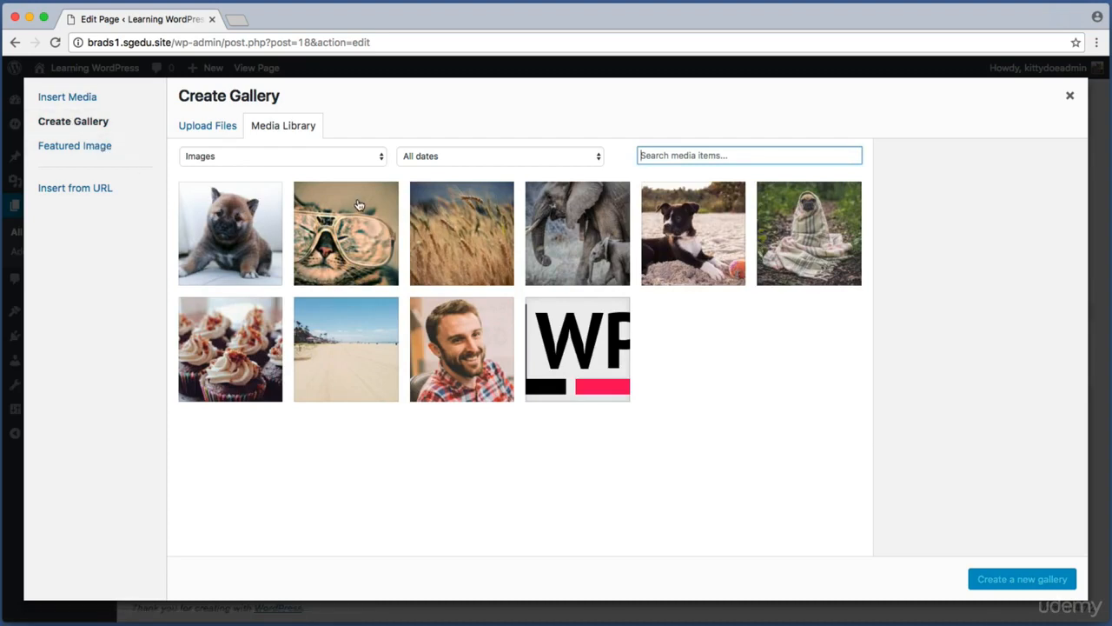
Step: Upload all four images from the scenic folder inside assets for the second gallery
{"action": "key", "text": "super+shift+4"}
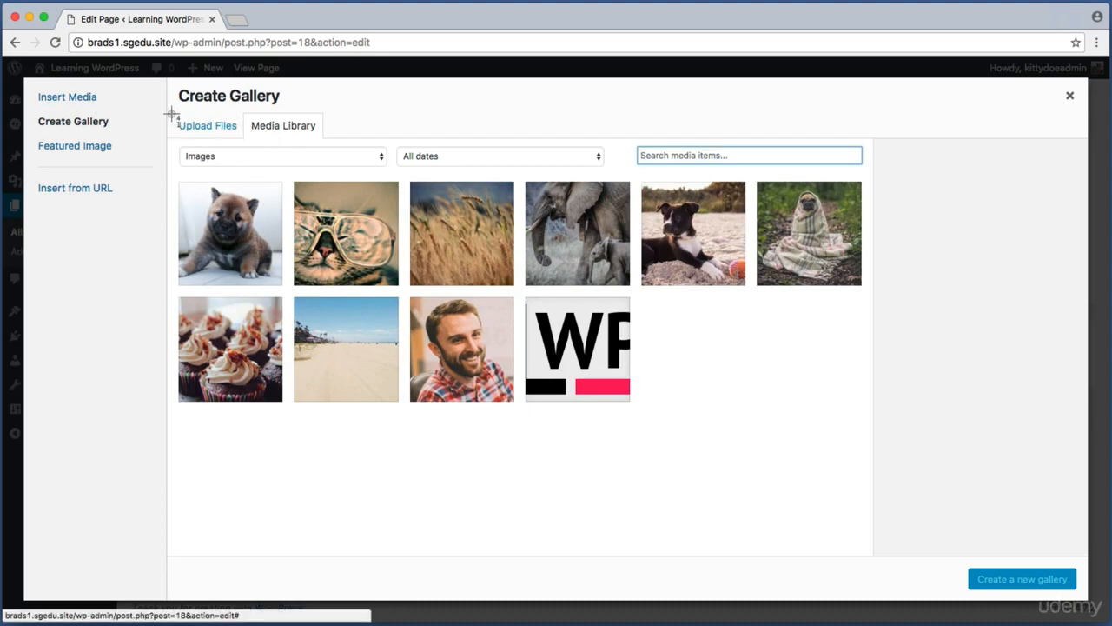
{"action": "left_click_drag", "start_coordinate": [171, 115], "coordinate": [236, 134]}
{"action": "left_click", "coordinate": [222, 132]}
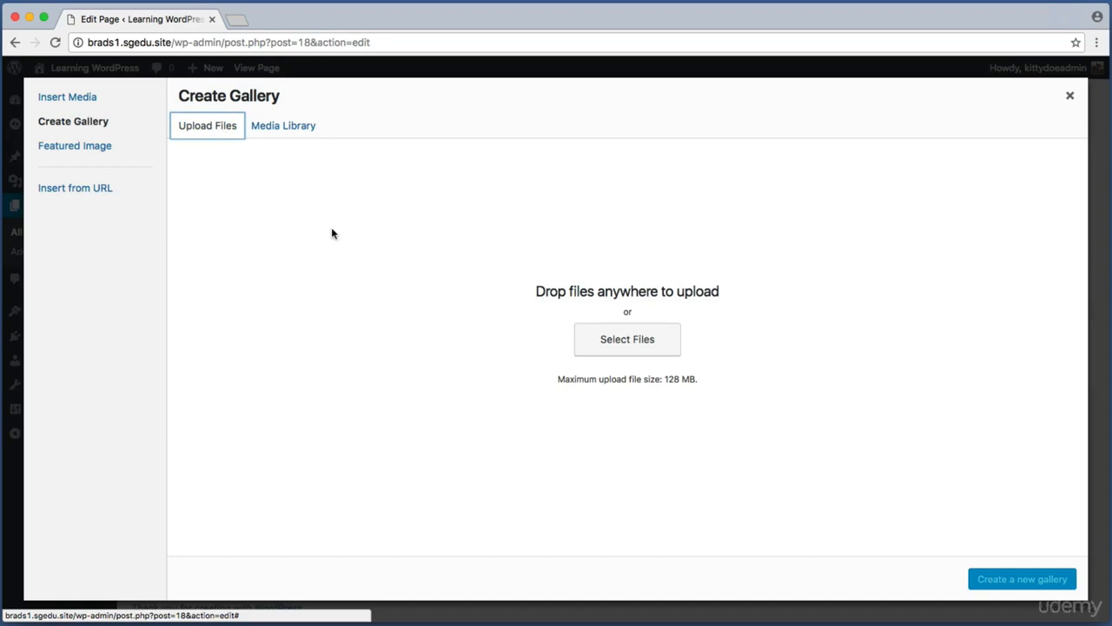
{"action": "left_click", "coordinate": [658, 345]}
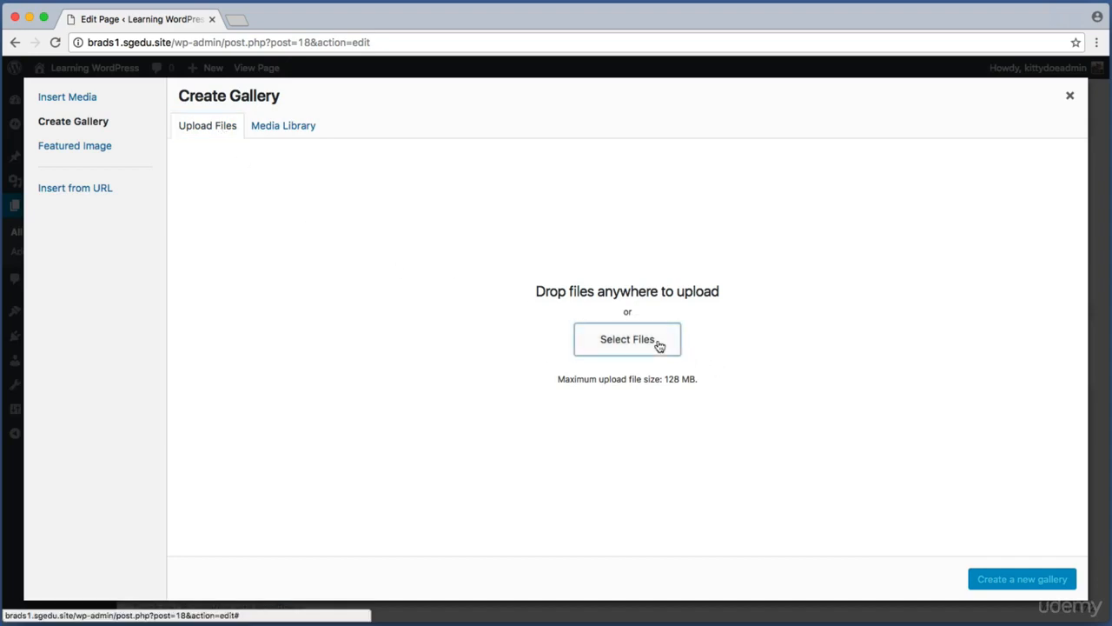
{"action": "scroll", "coordinate": [803, 229], "scroll_direction": "down", "scroll_amount": 3}
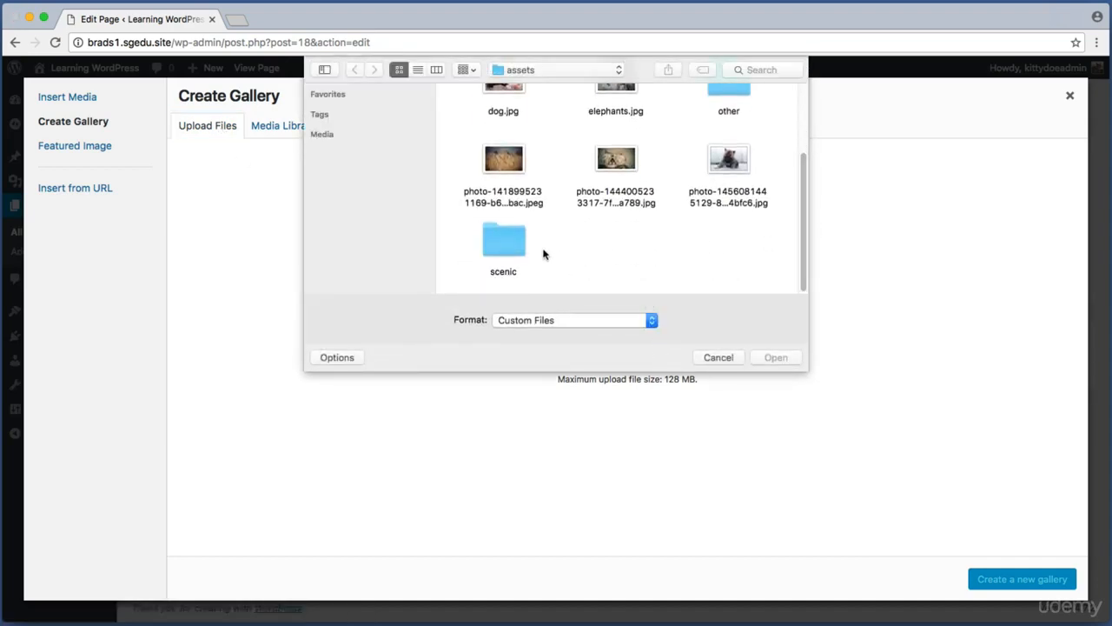
{"action": "left_click", "coordinate": [501, 242]}
{"action": "double_click", "coordinate": [501, 243]}
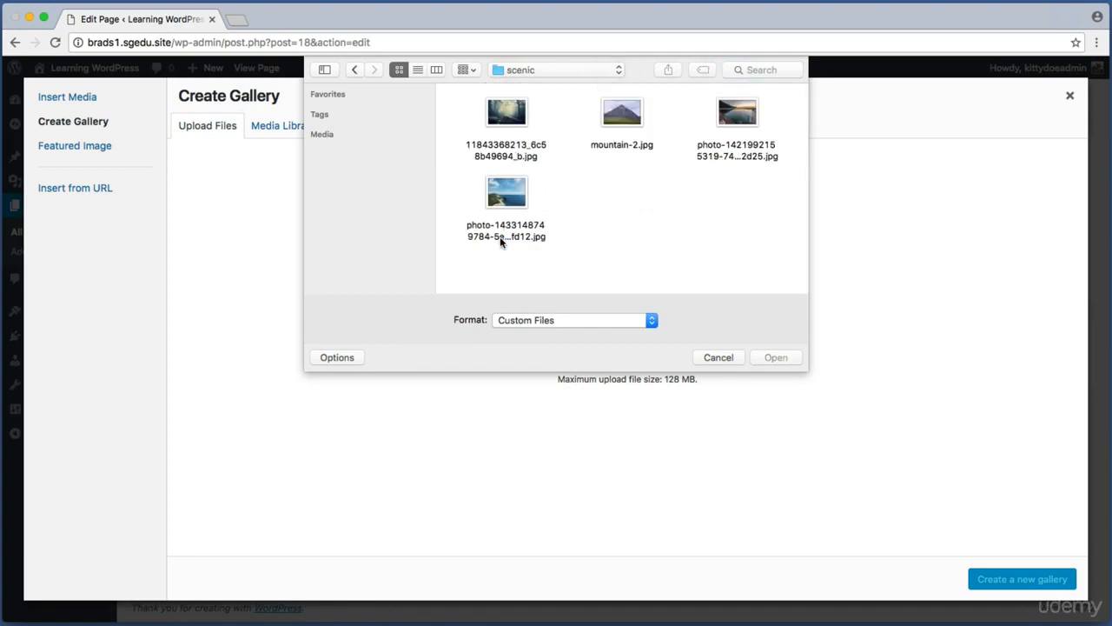
{"action": "left_click_drag", "start_coordinate": [453, 272], "coordinate": [779, 119]}
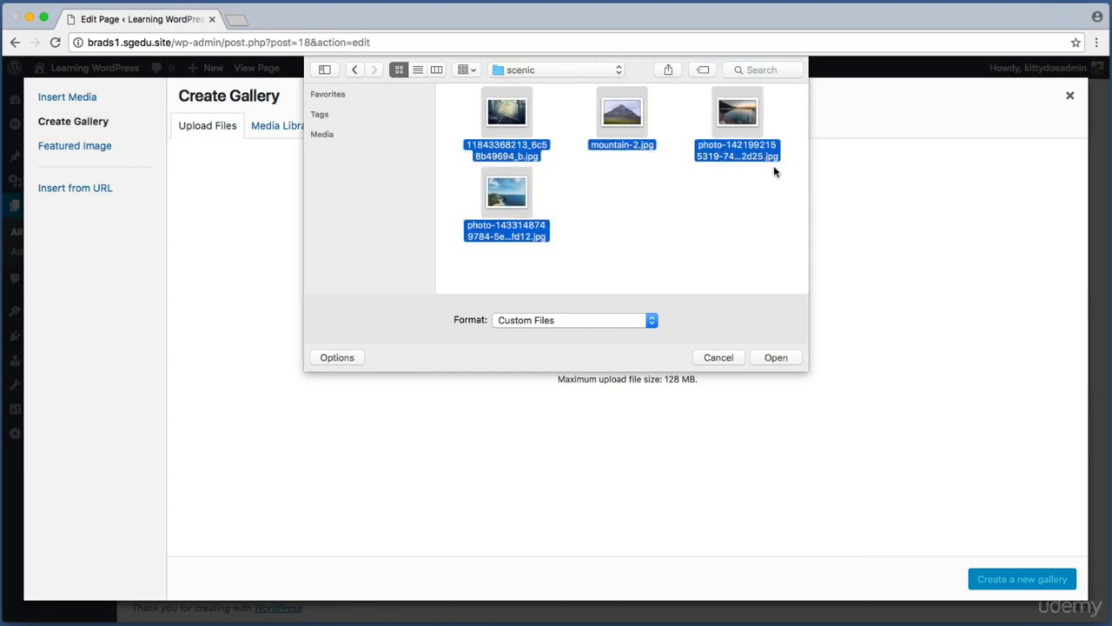
{"action": "left_click", "coordinate": [775, 358]}
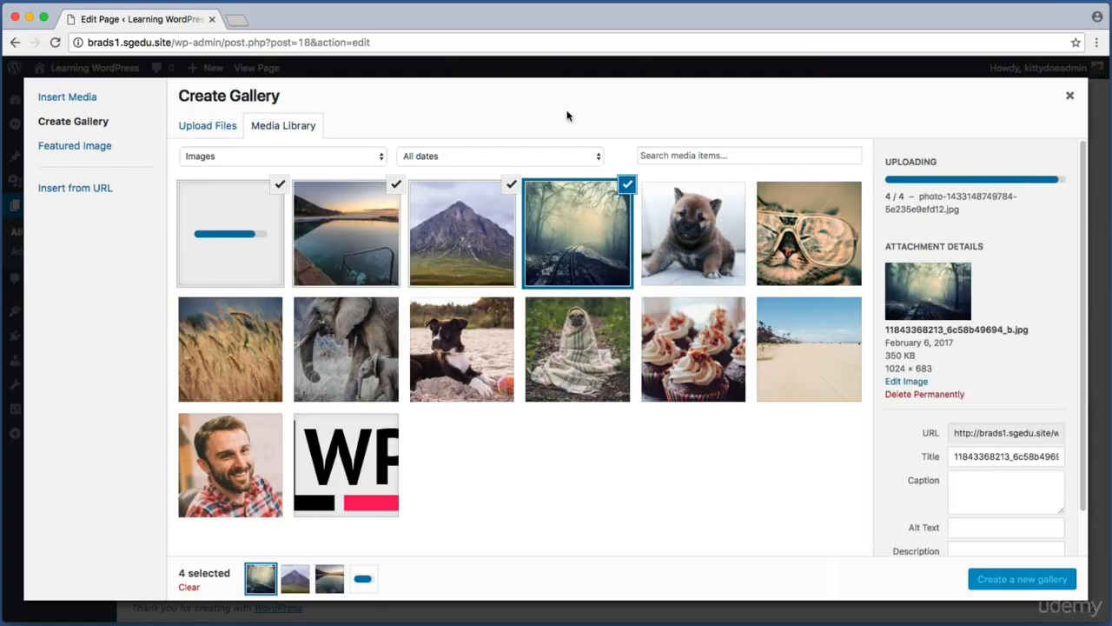
Step: Create a new gallery from the four selected scenic images and move the mountain image to the first position
{"action": "key", "text": "super+shift+4"}
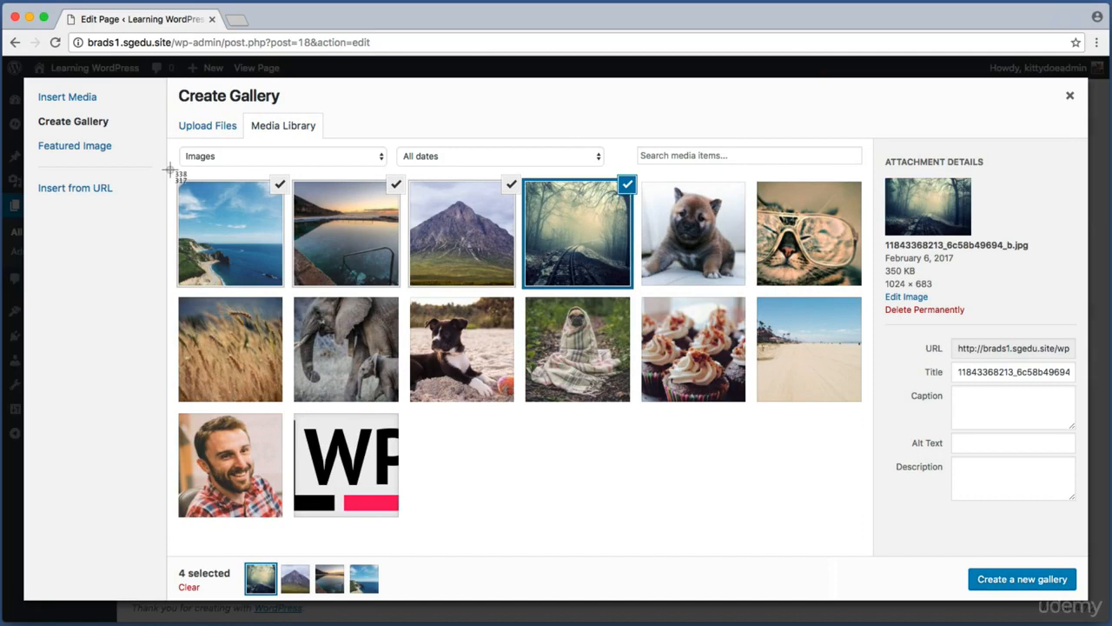
{"action": "left_click_drag", "start_coordinate": [170, 171], "coordinate": [638, 294]}
{"action": "key", "text": "super+shift+4"}
{"action": "left_click_drag", "start_coordinate": [951, 550], "coordinate": [1091, 600]}
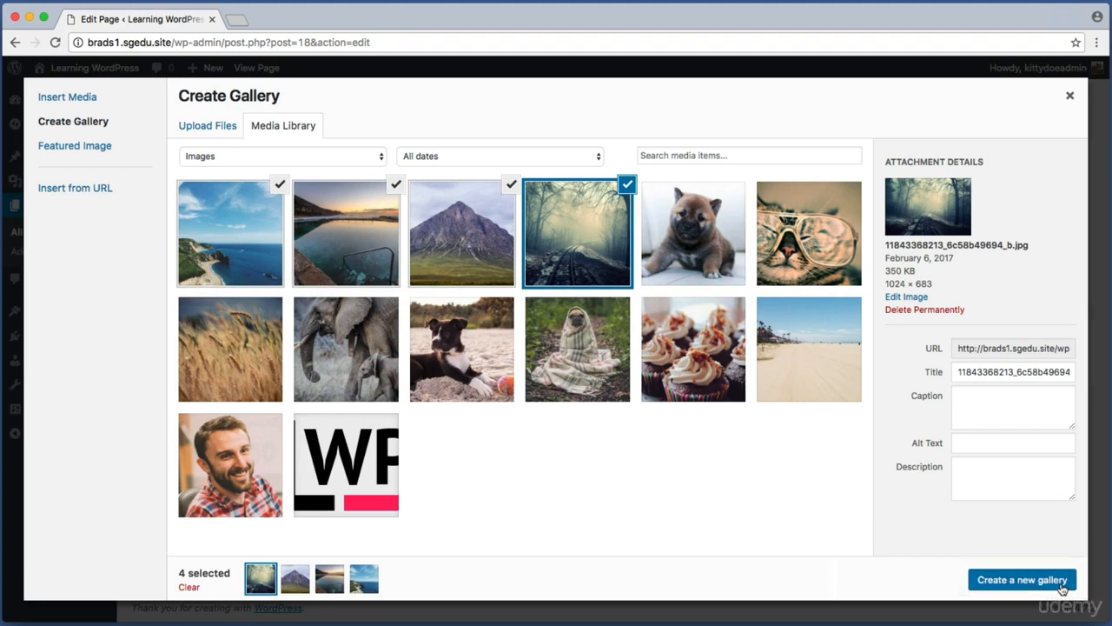
{"action": "left_click", "coordinate": [1061, 588]}
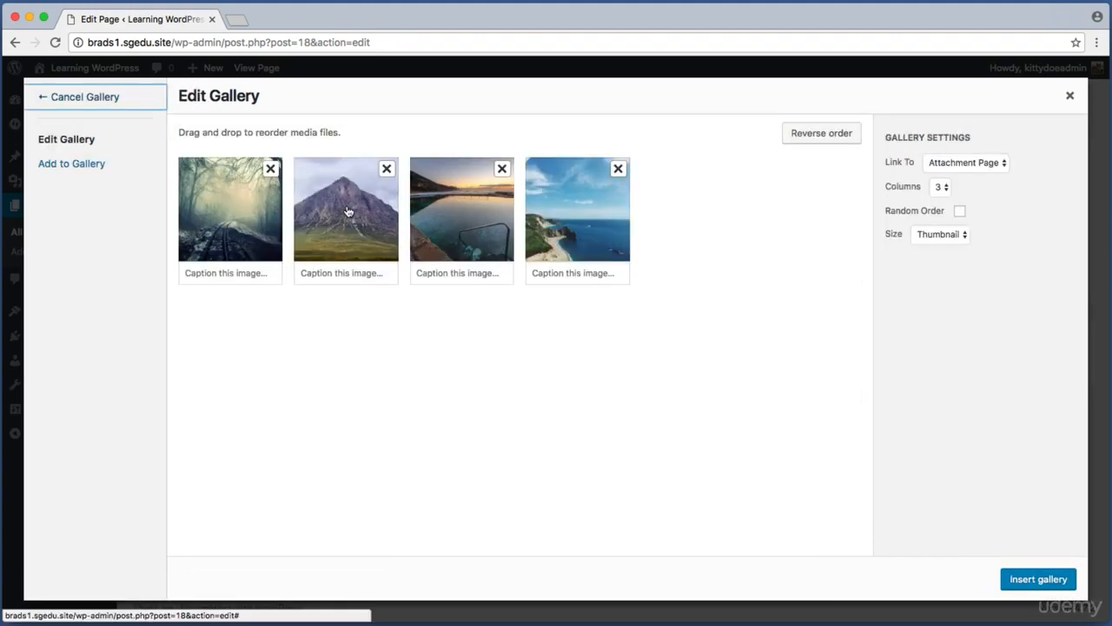
{"action": "left_click_drag", "start_coordinate": [342, 207], "coordinate": [223, 209]}
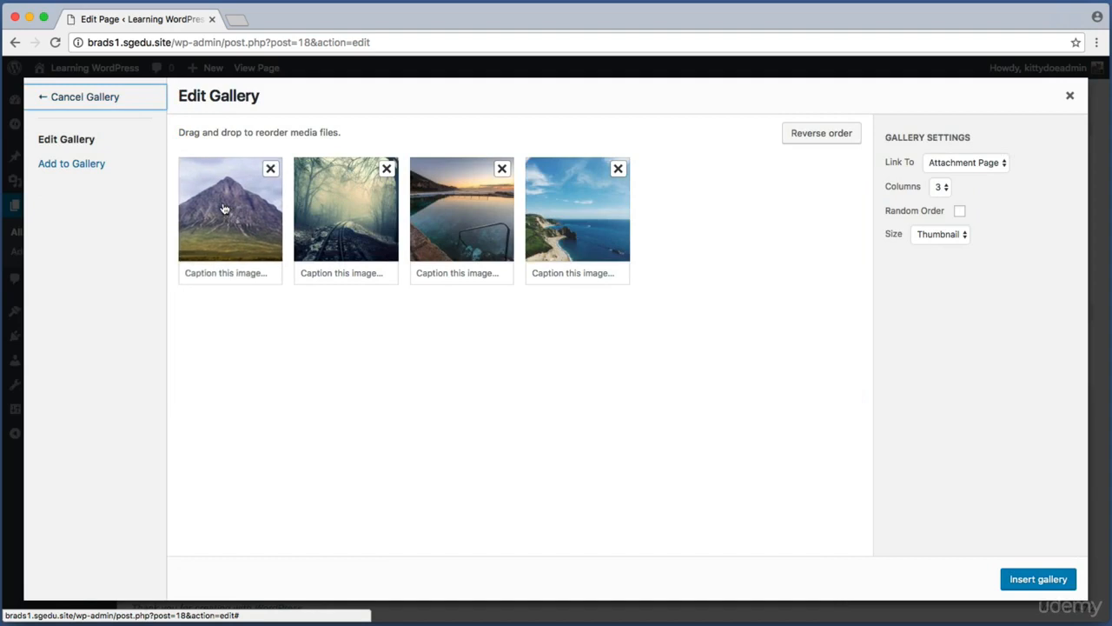
Step: Set the scenic gallery's images to link to Media File and its layout to 4 columns
{"action": "key", "text": "super+shift+4"}
{"action": "left_click_drag", "start_coordinate": [871, 137], "coordinate": [1028, 270]}
{"action": "left_click", "coordinate": [964, 162]}
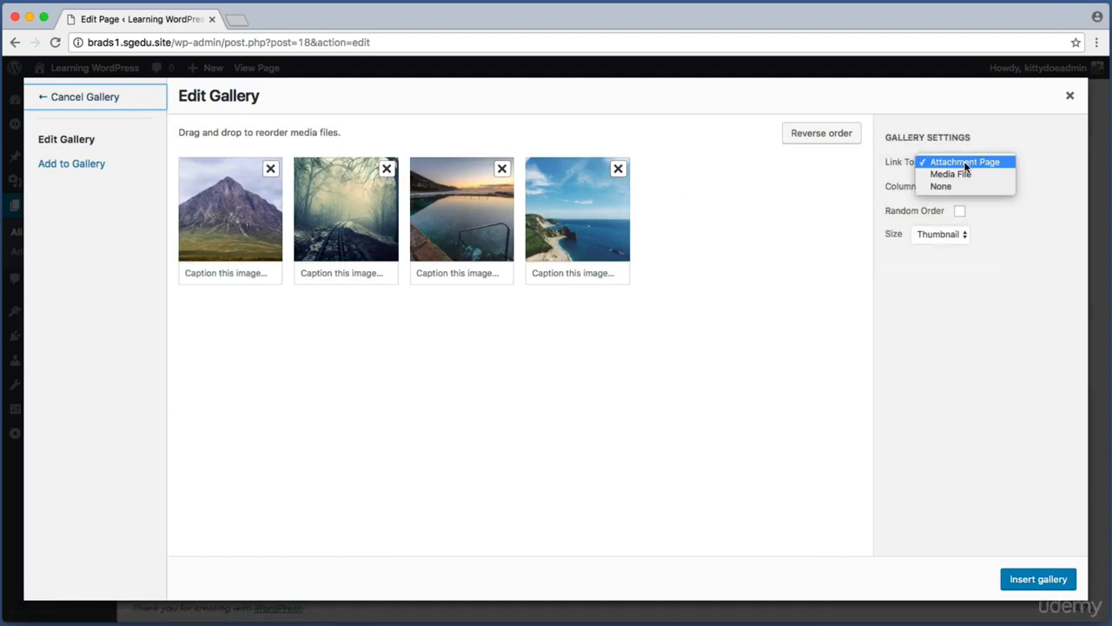
{"action": "left_click", "coordinate": [970, 173]}
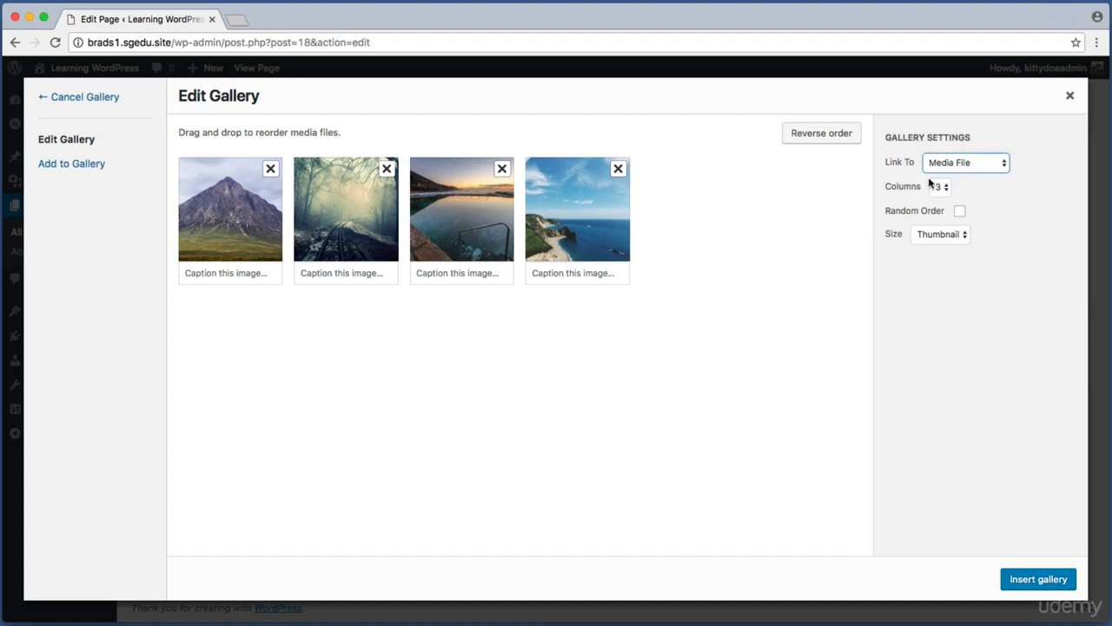
{"action": "key", "text": "super+shift+4"}
{"action": "left_click_drag", "start_coordinate": [882, 179], "coordinate": [965, 214]}
{"action": "left_click", "coordinate": [940, 187]}
{"action": "left_click", "coordinate": [947, 199]}
Step: Insert the four-image scenic gallery into the page beneath the "Scenic Photos" heading
{"action": "key", "text": "super+shift+4"}
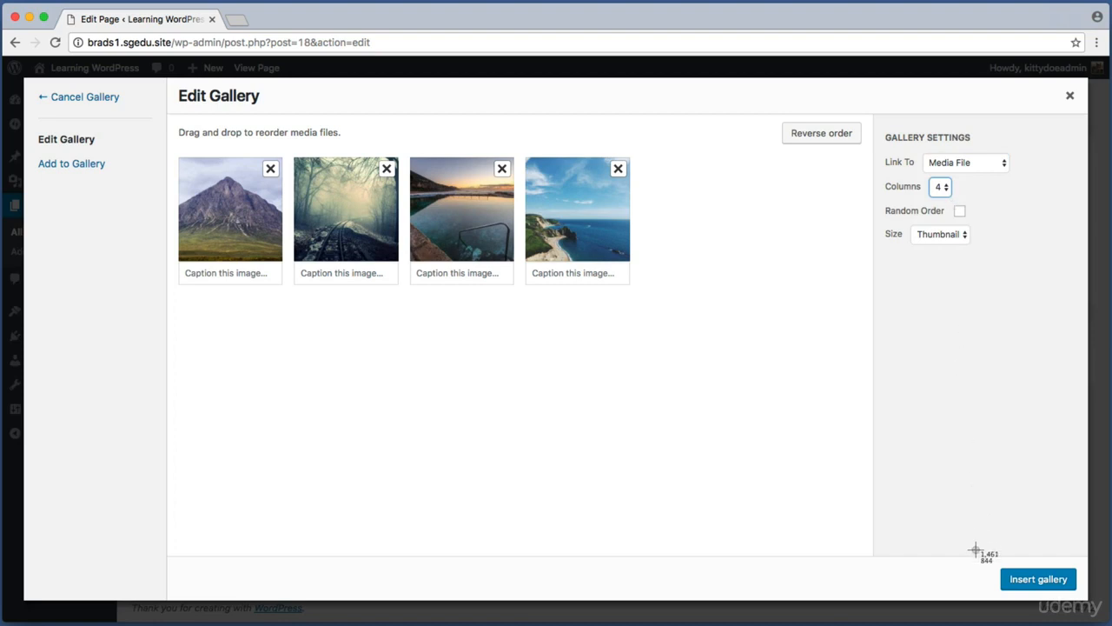
{"action": "left_click_drag", "start_coordinate": [979, 557], "coordinate": [1097, 599]}
{"action": "left_click", "coordinate": [1058, 578]}
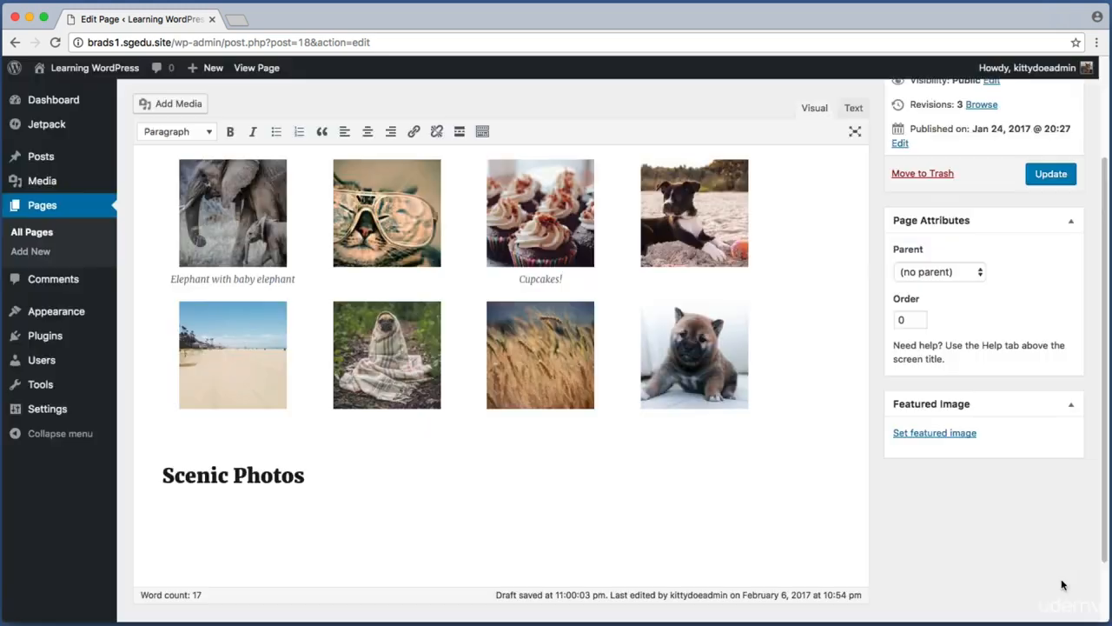
{"action": "scroll", "coordinate": [562, 450], "scroll_direction": "down", "scroll_amount": 2}
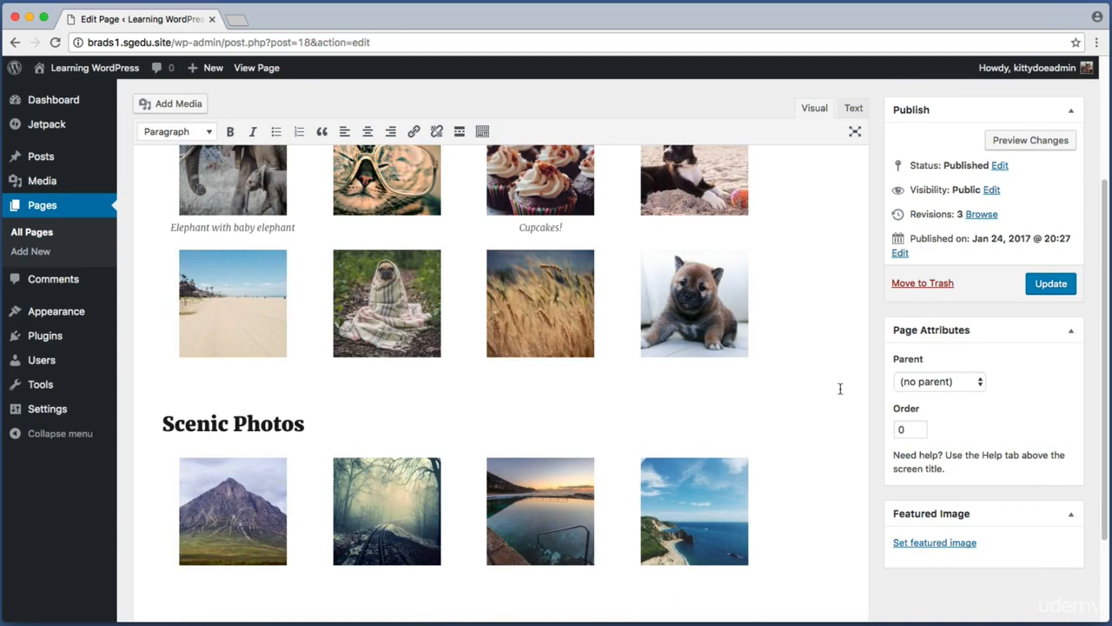
{"action": "scroll", "coordinate": [840, 389], "scroll_direction": "up", "scroll_amount": 5}
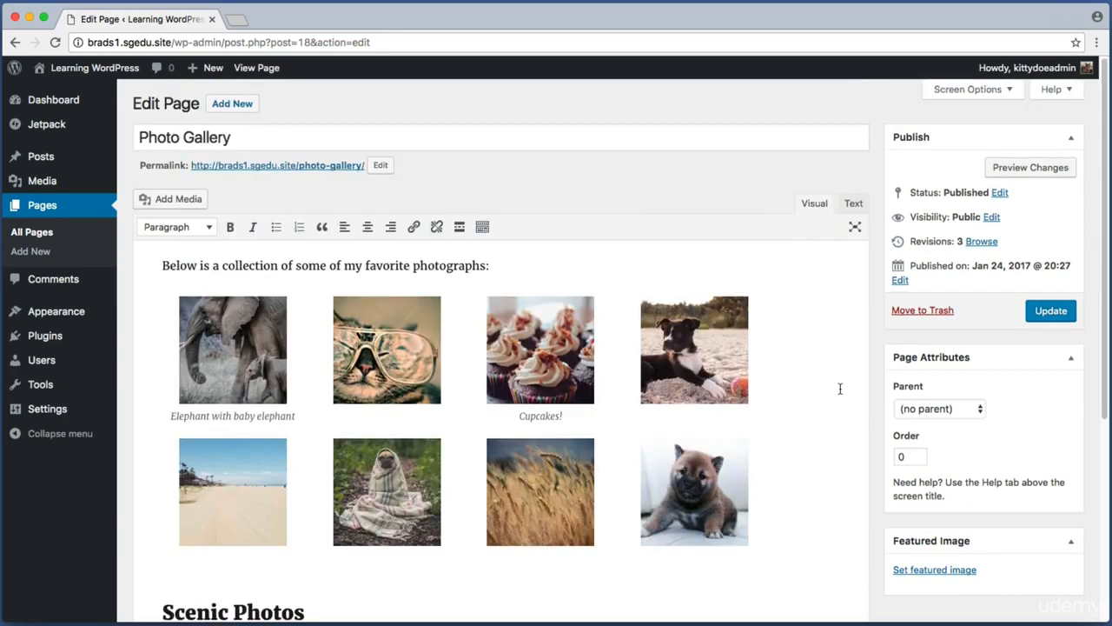
Step: Update the Photo Gallery page and open its published version
{"action": "key", "text": "super+shift+4"}
{"action": "left_click_drag", "start_coordinate": [134, 125], "coordinate": [255, 150]}
{"action": "left_click", "coordinate": [1062, 312]}
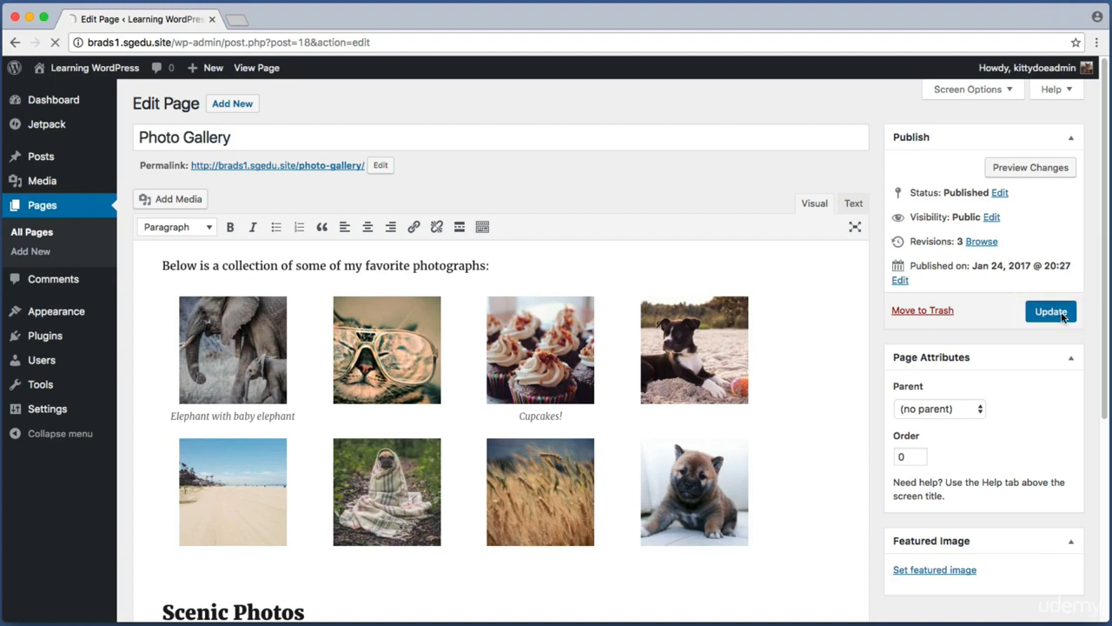
{"action": "left_click", "coordinate": [1062, 313]}
{"action": "left_click_drag", "start_coordinate": [184, 130], "coordinate": [274, 152]}
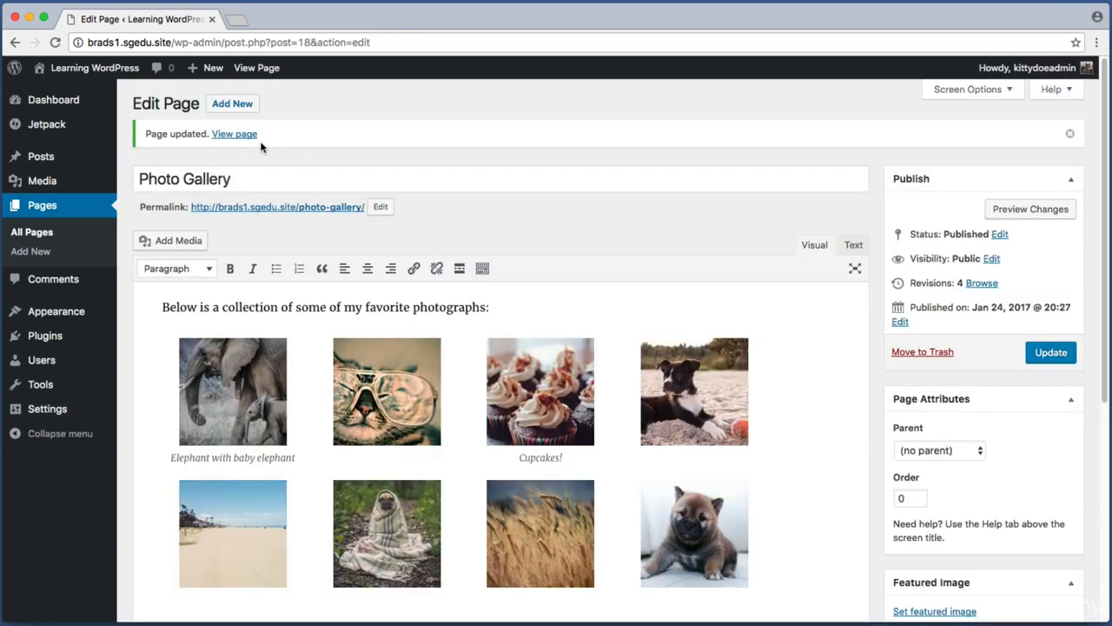
{"action": "left_click", "coordinate": [243, 136]}
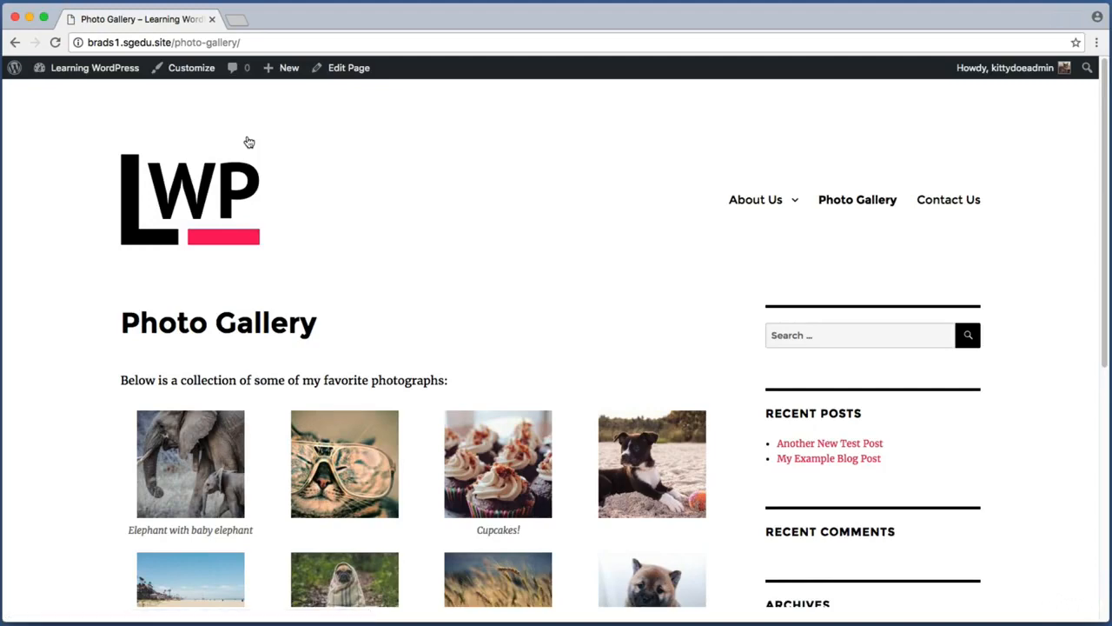
Step: Examine both galleries and the "Scenic Photos" heading on the published Photo Gallery page
{"action": "scroll", "coordinate": [1107, 303], "scroll_direction": "down", "scroll_amount": 5}
{"action": "scroll", "coordinate": [1107, 302], "scroll_direction": "down", "scroll_amount": 3}
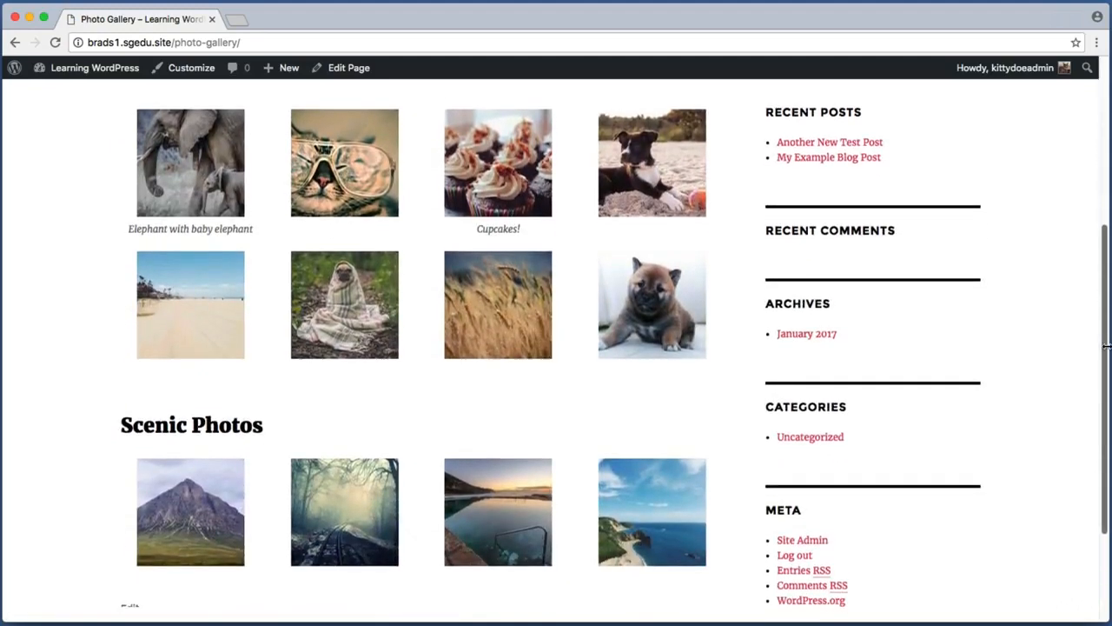
{"action": "key", "text": "super+shift+4"}
{"action": "left_click_drag", "start_coordinate": [69, 122], "coordinate": [695, 384]}
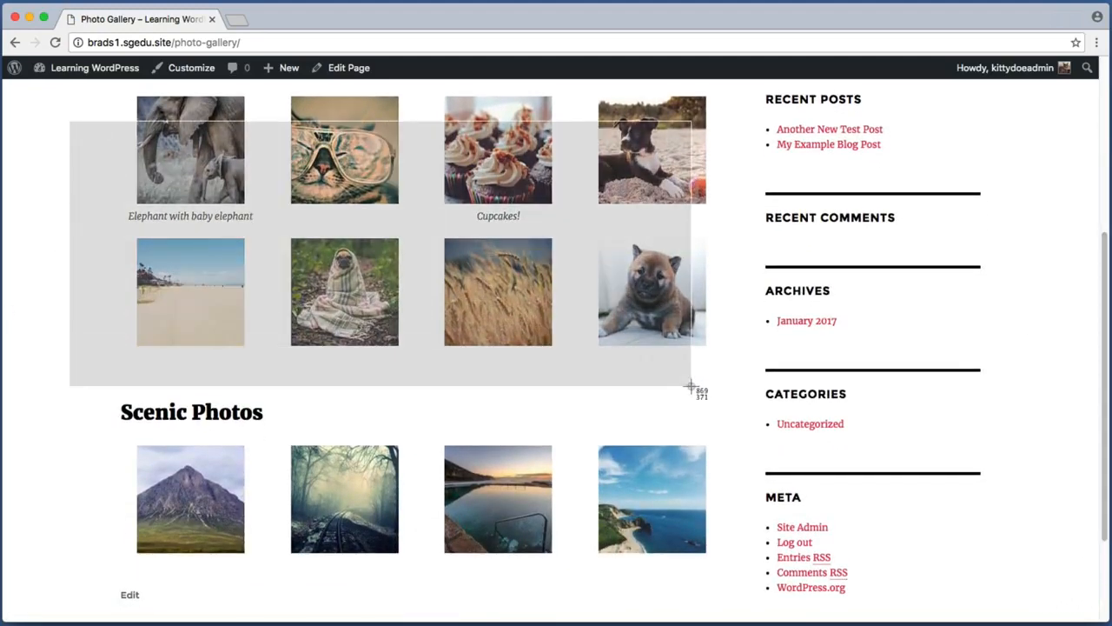
{"action": "key", "text": "super+shift+4"}
{"action": "left_click_drag", "start_coordinate": [95, 392], "coordinate": [294, 435]}
{"action": "key", "text": "super+shift+4"}
{"action": "left_click_drag", "start_coordinate": [117, 427], "coordinate": [720, 573]}
{"action": "key", "text": "super+shift+4"}
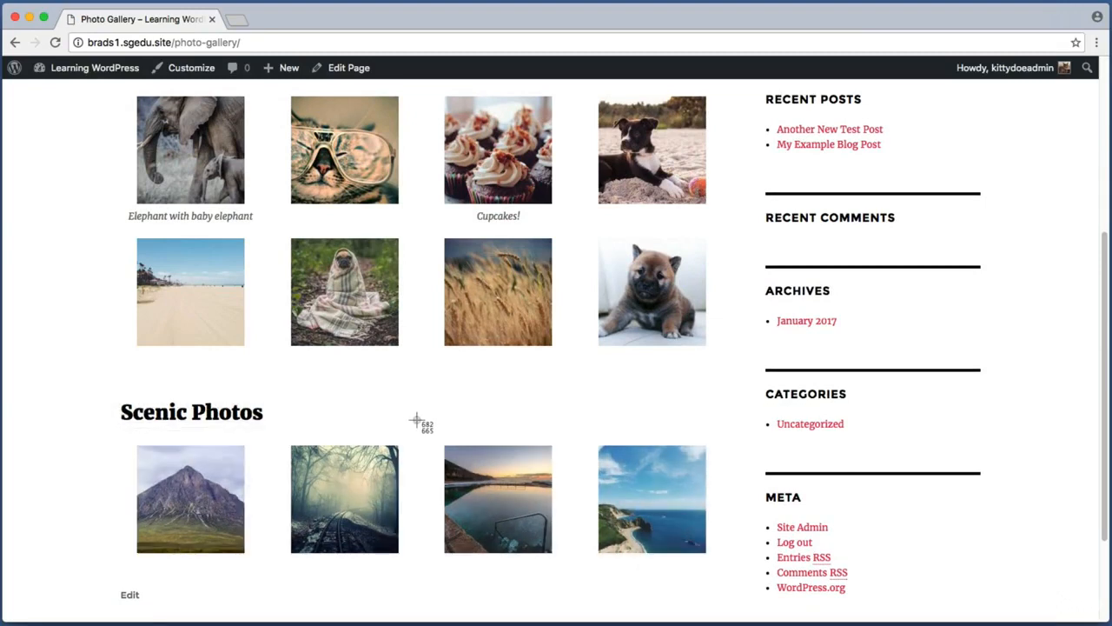
{"action": "left_click_drag", "start_coordinate": [417, 421], "coordinate": [576, 589]}
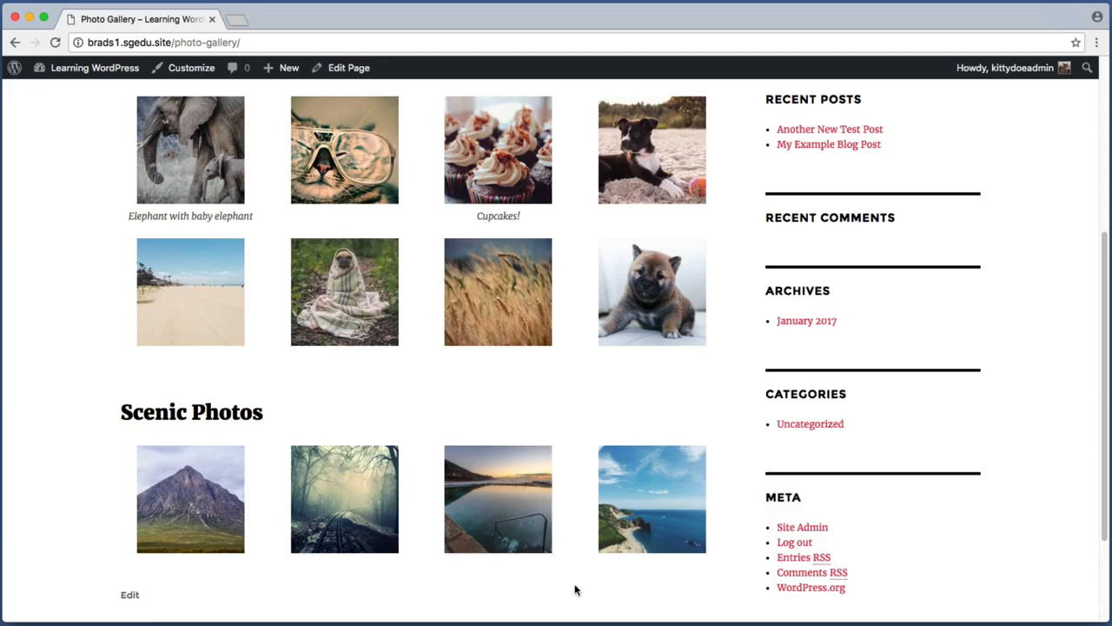
Step: View the ocean pool image's media file, zoom it in and back out, and return to the gallery page
{"action": "left_click", "coordinate": [489, 484]}
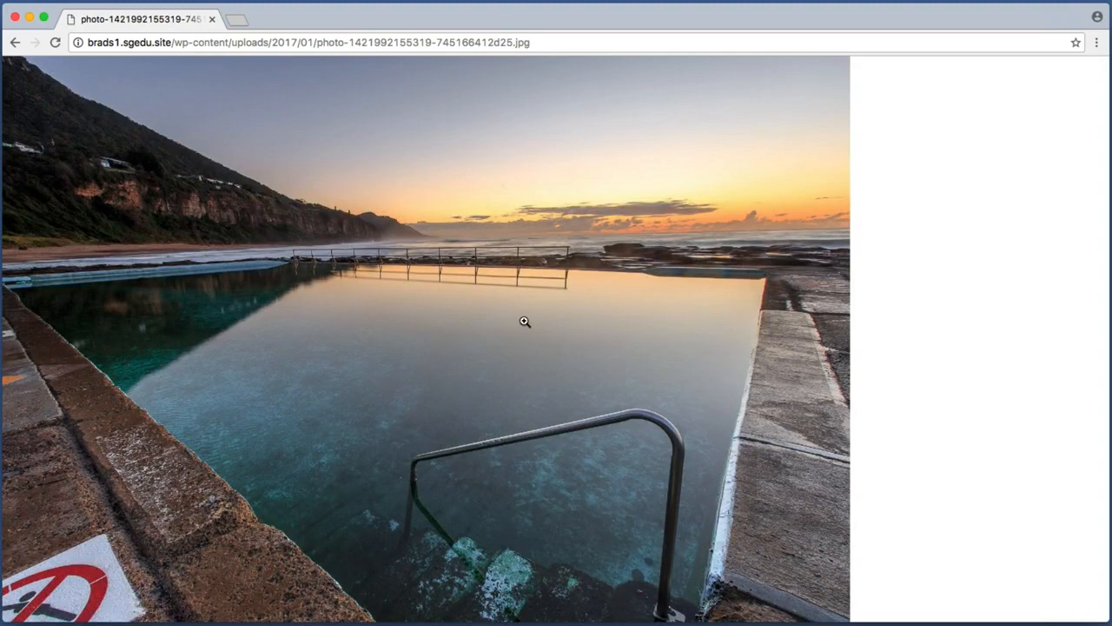
{"action": "left_click", "coordinate": [524, 321]}
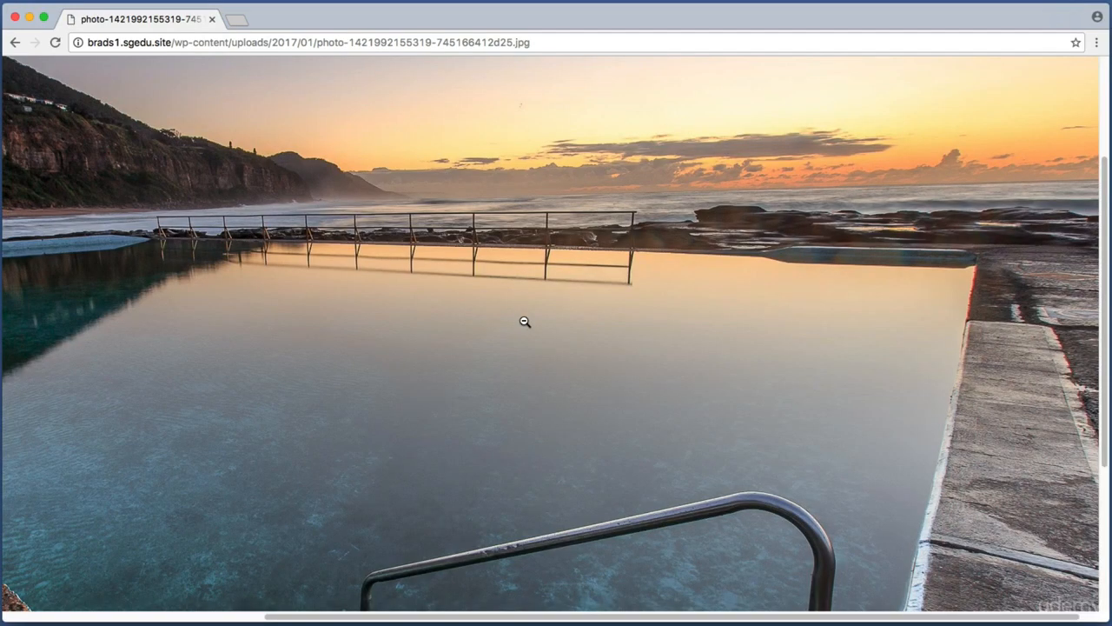
{"action": "left_click", "coordinate": [524, 322]}
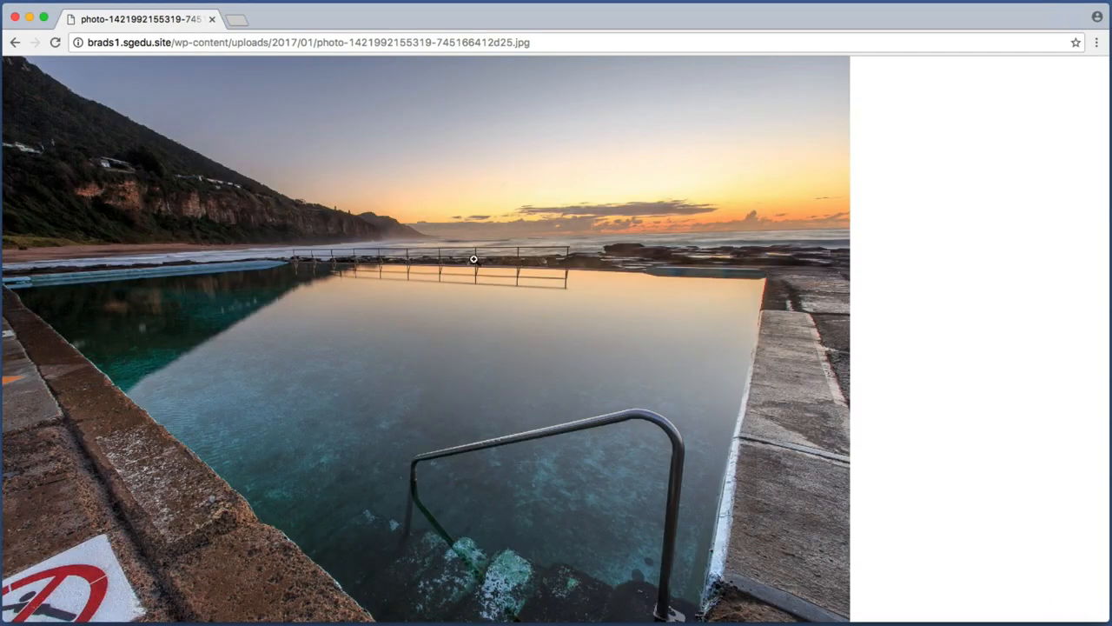
{"action": "left_click", "coordinate": [14, 47]}
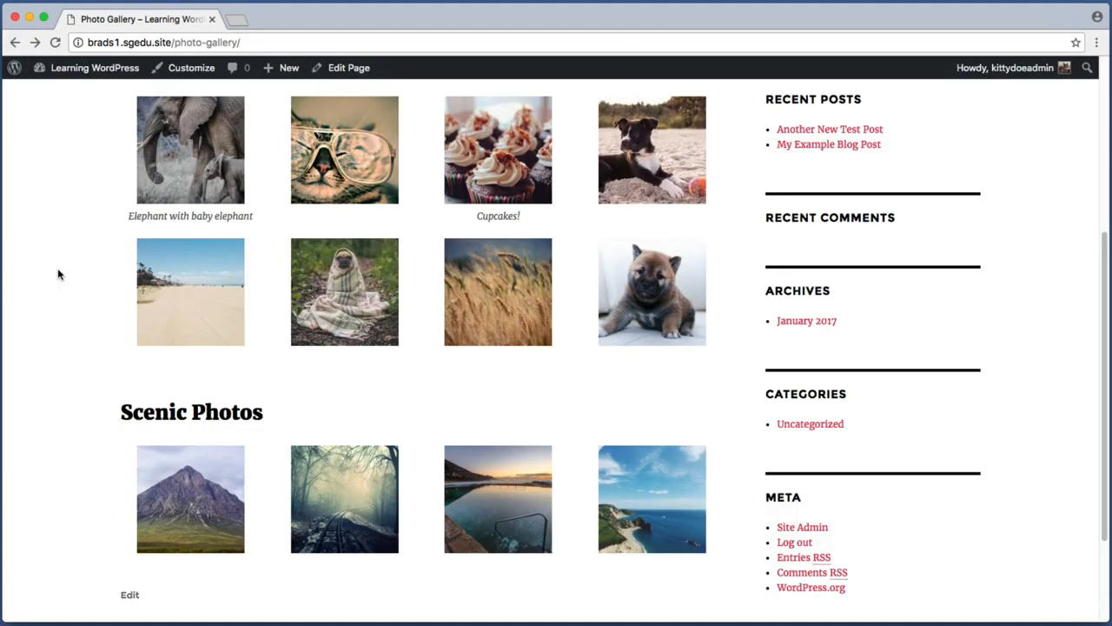
Step: View the full-size mountain and coastline images from the scenic gallery, returning to the gallery page after each
{"action": "left_click", "coordinate": [177, 519]}
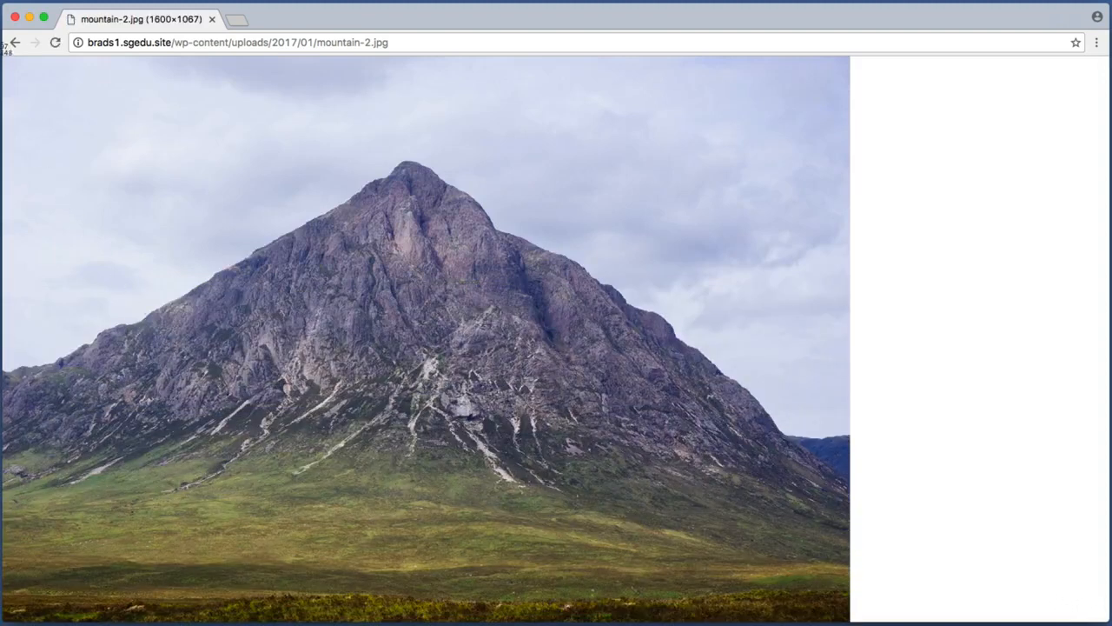
{"action": "left_click", "coordinate": [13, 44]}
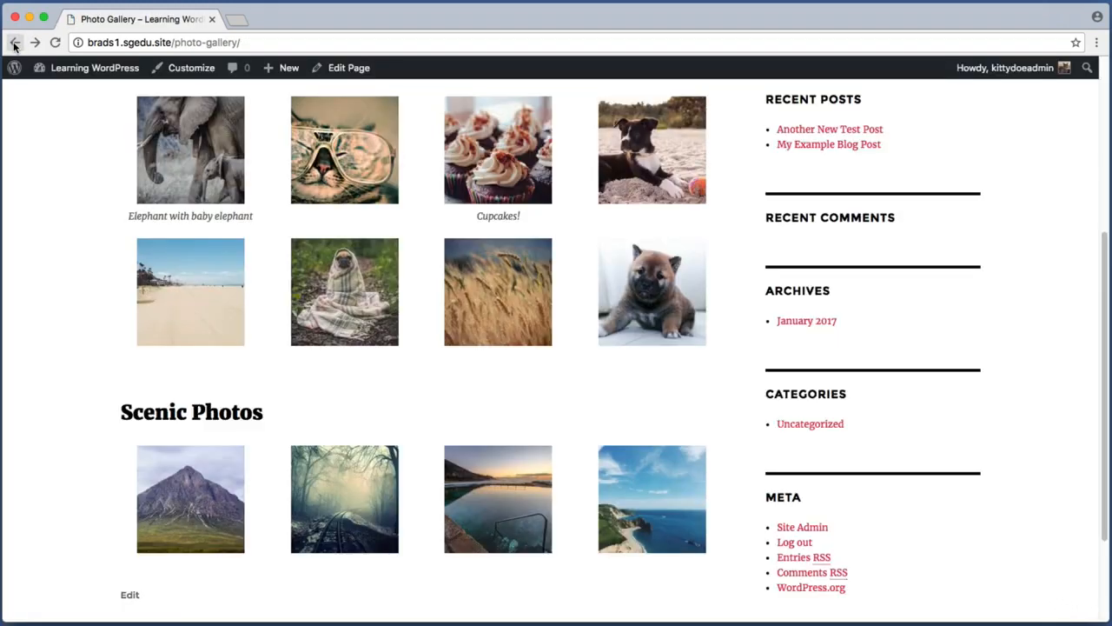
{"action": "left_click", "coordinate": [673, 520]}
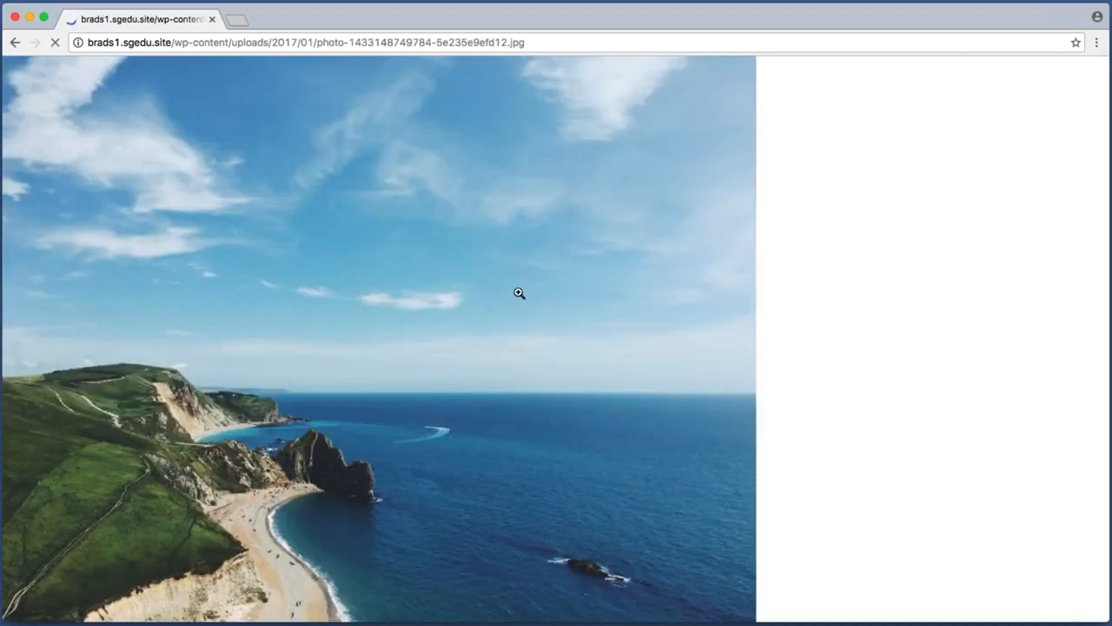
{"action": "left_click", "coordinate": [13, 42]}
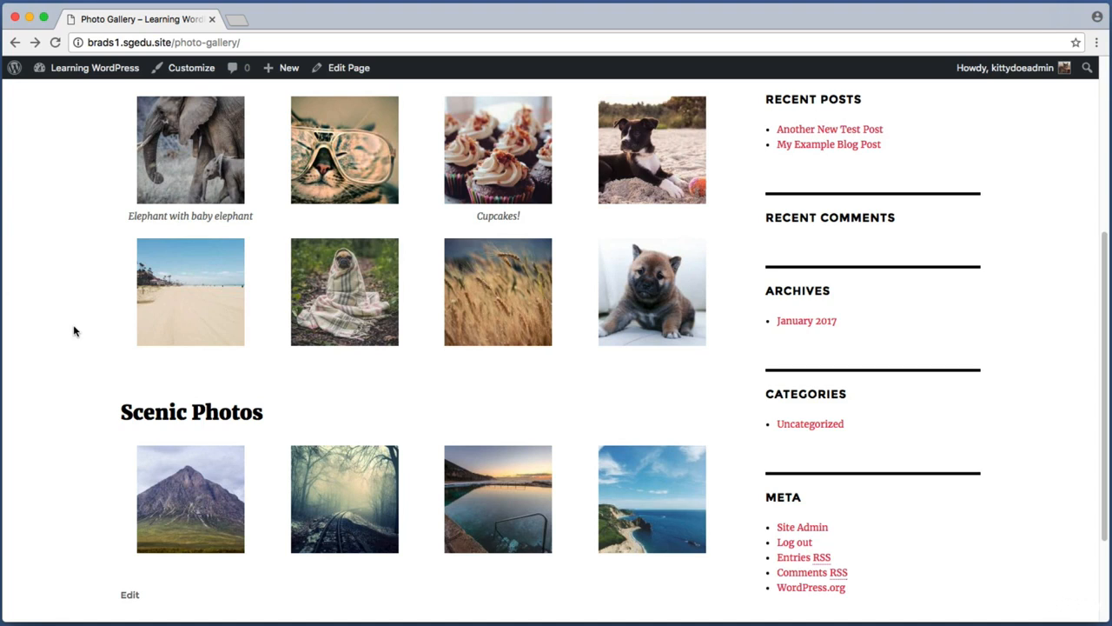
{"action": "key", "text": "super+shift+4"}
{"action": "left_click_drag", "start_coordinate": [106, 431], "coordinate": [263, 565]}
{"action": "key", "text": "super+shift+4"}
{"action": "left_click_drag", "start_coordinate": [79, 106], "coordinate": [956, 540]}
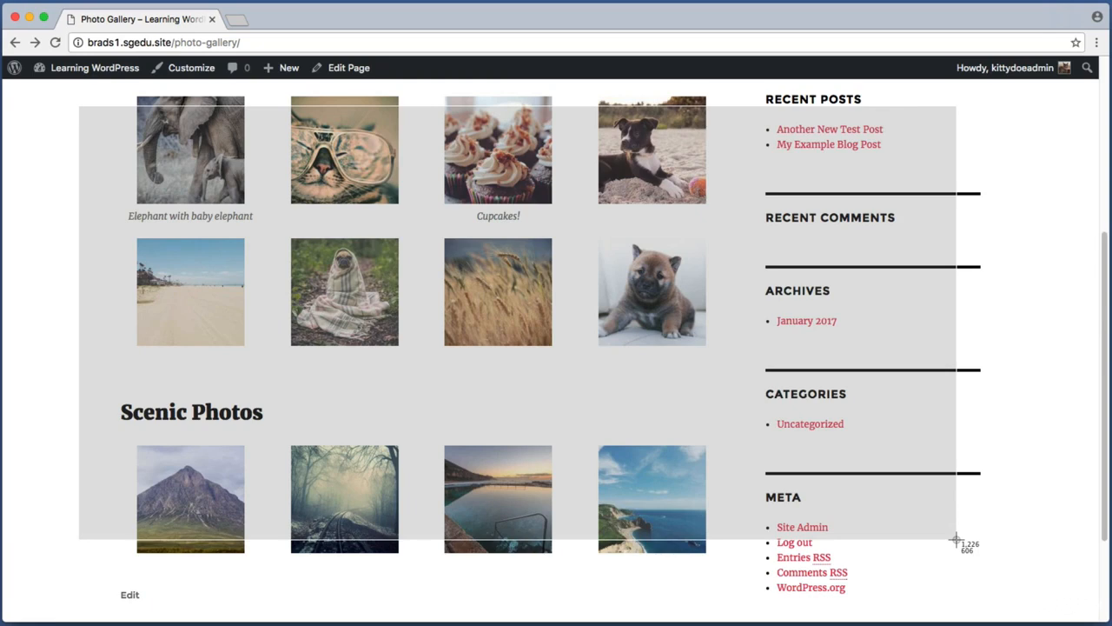
{"action": "left_click_drag", "start_coordinate": [957, 539], "coordinate": [956, 540]}
{"action": "key", "text": "super+shift+4"}
{"action": "left_click_drag", "start_coordinate": [916, 102], "coordinate": [962, 142]}
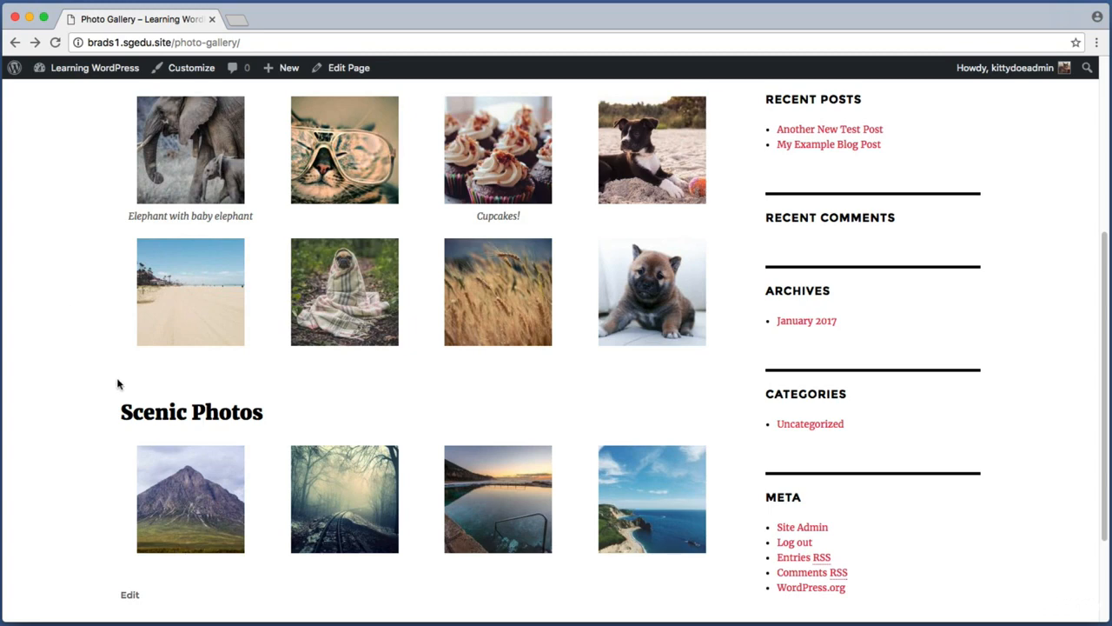
Step: View the full-size mountain, foggy railway and ocean pool images in turn, returning to the gallery page after each
{"action": "left_click", "coordinate": [197, 504]}
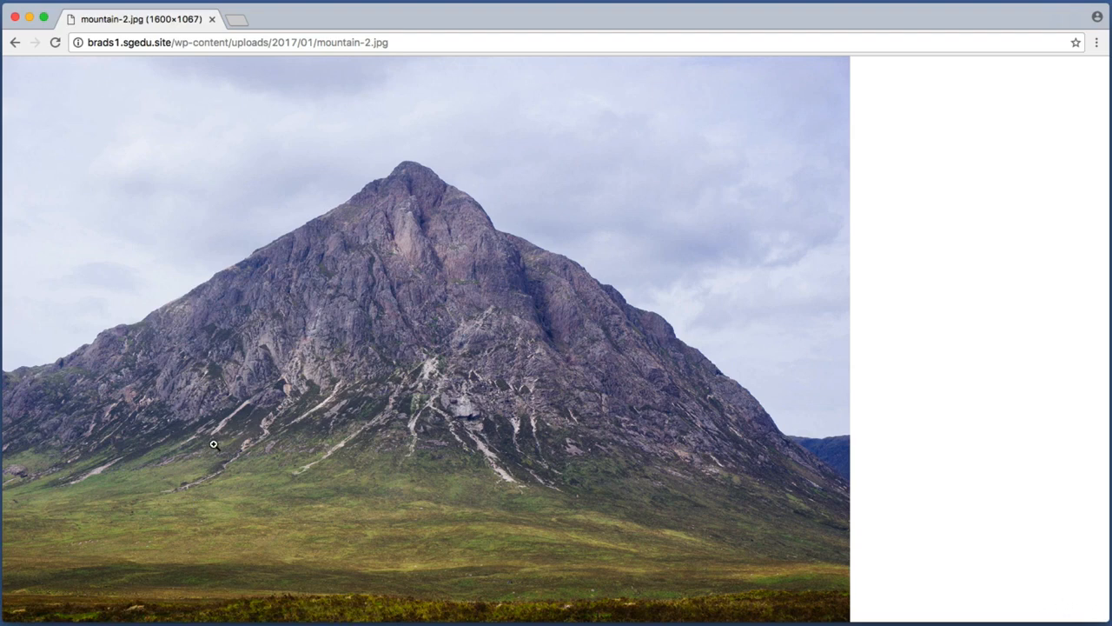
{"action": "left_click", "coordinate": [14, 41]}
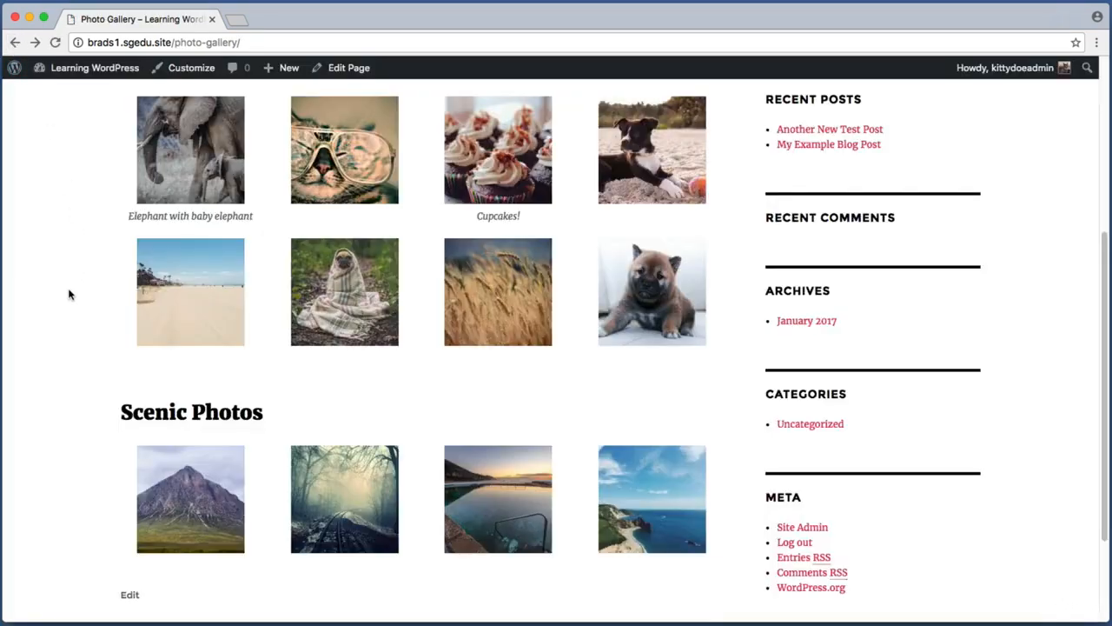
{"action": "left_click", "coordinate": [355, 491]}
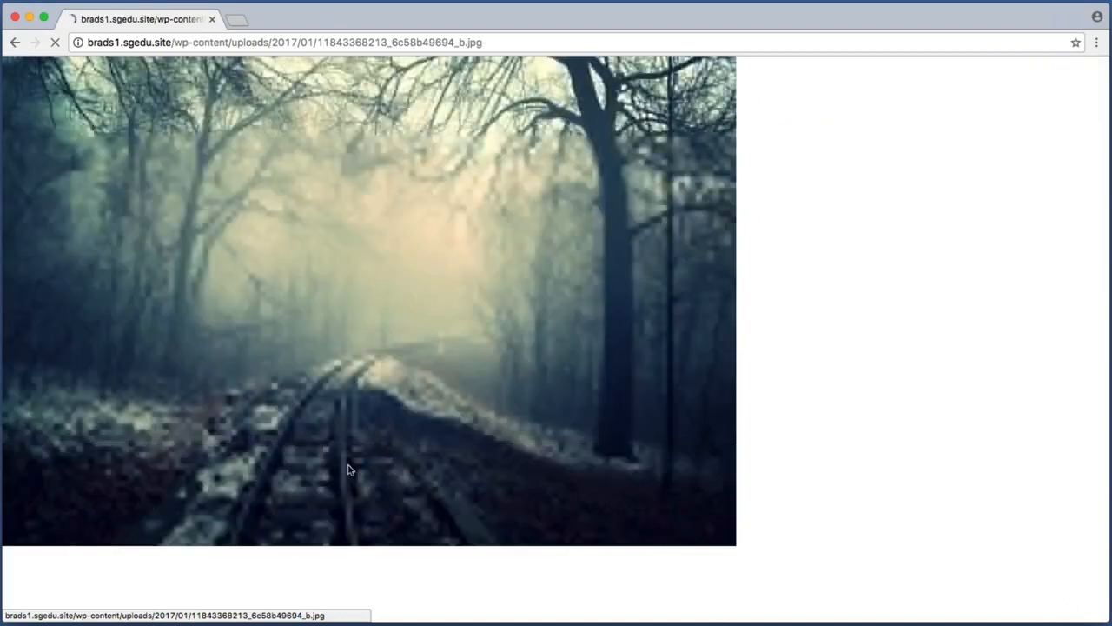
{"action": "left_click", "coordinate": [14, 42]}
{"action": "left_click", "coordinate": [370, 359]}
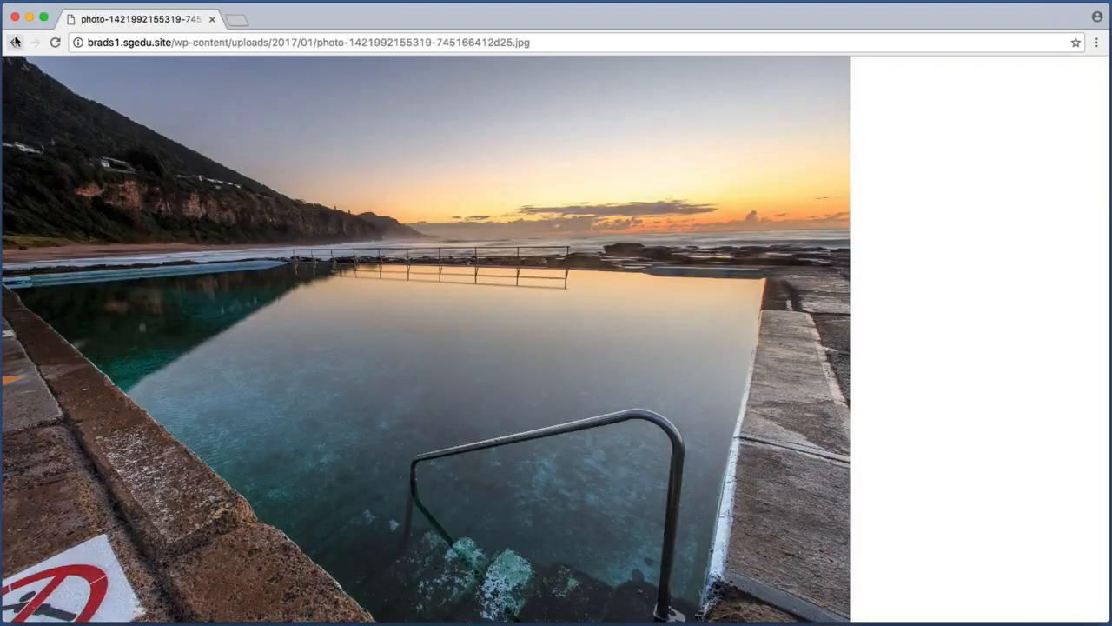
{"action": "left_click", "coordinate": [13, 42]}
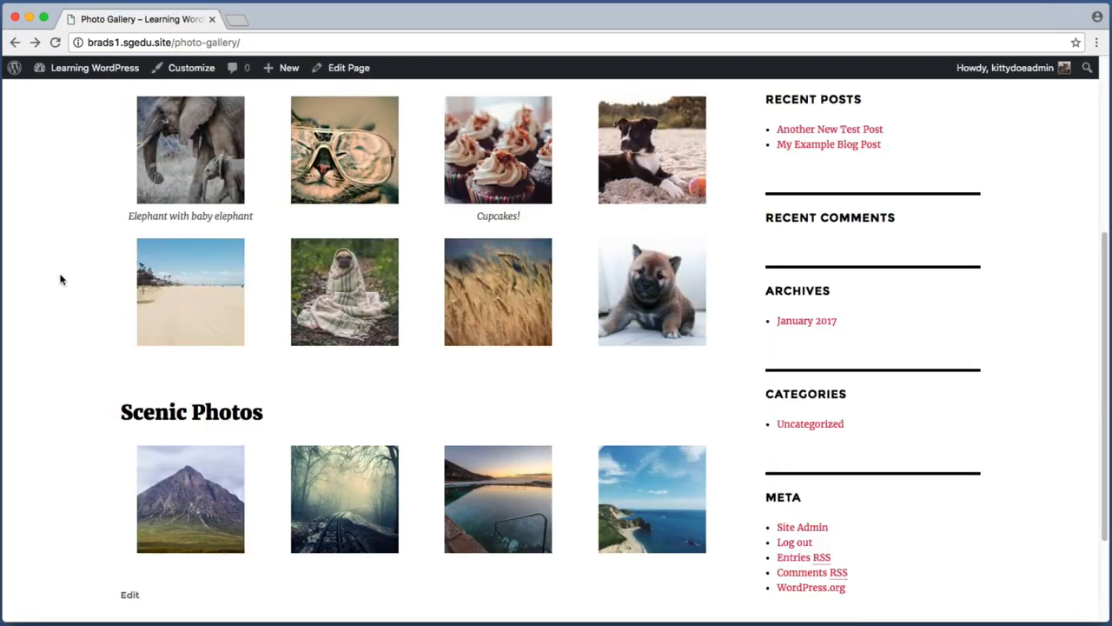